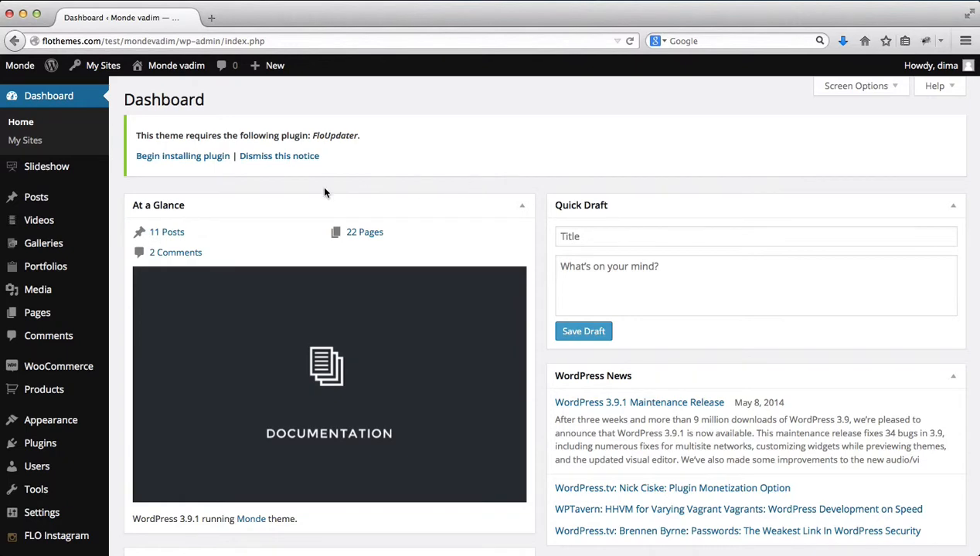
- Create a new page titled "New Blog Page"
mouse_move(64, 319)
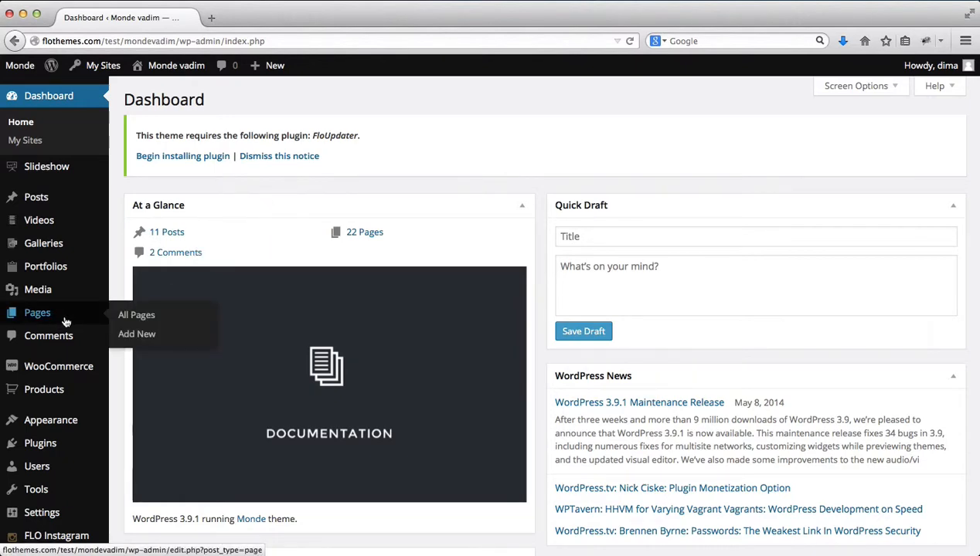
click(143, 337)
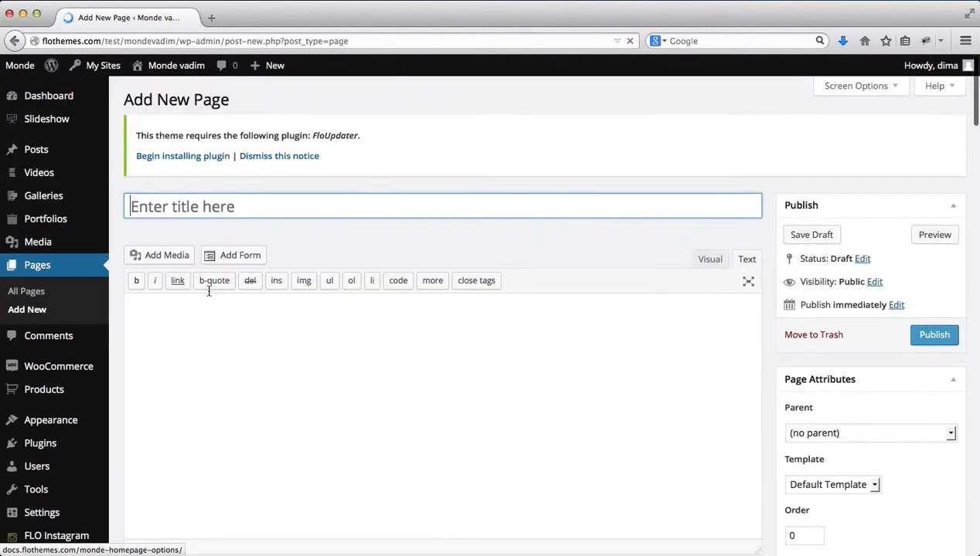
text(New )
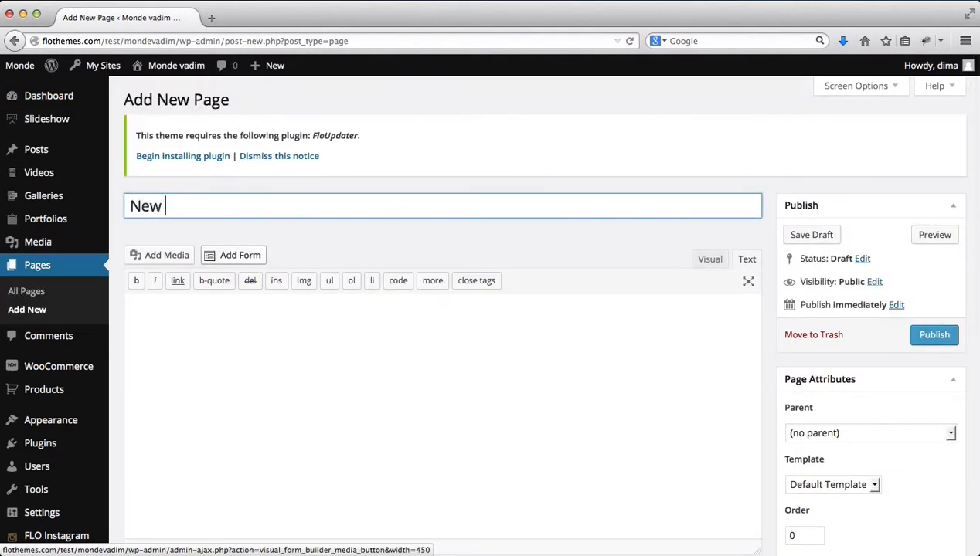
text(Blog Pag)
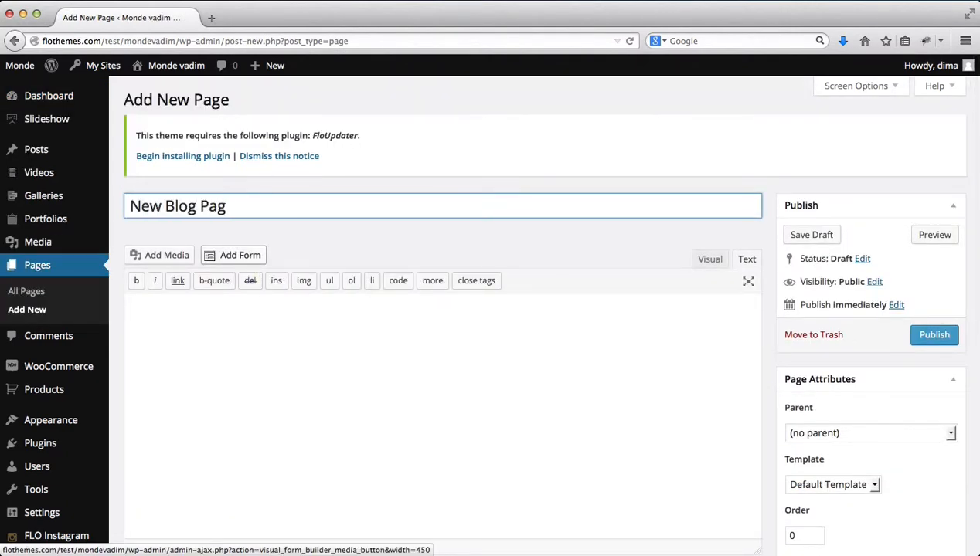
text(e)
- Assign the Blog Posts template to the new page and publish it
scroll(834, 292, down, 5)
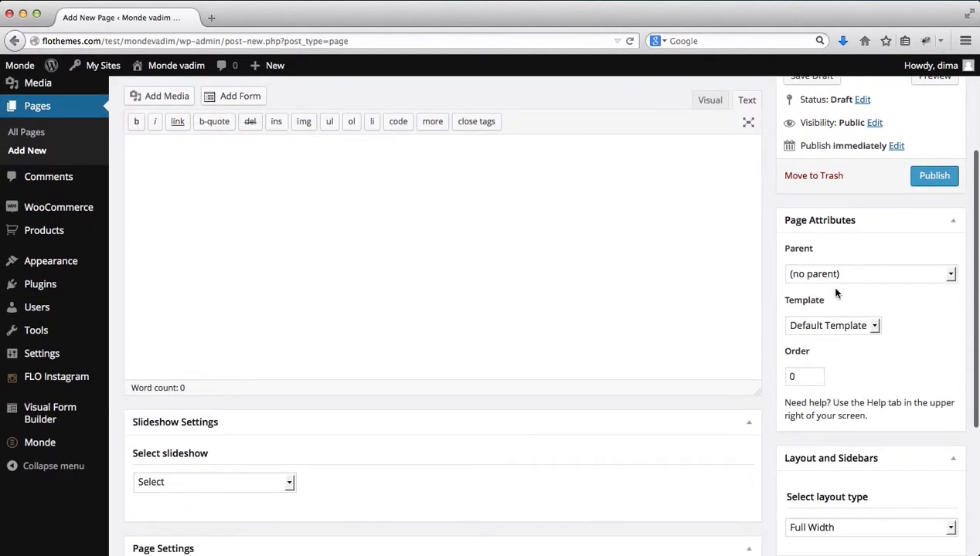
scroll(834, 292, down, 4)
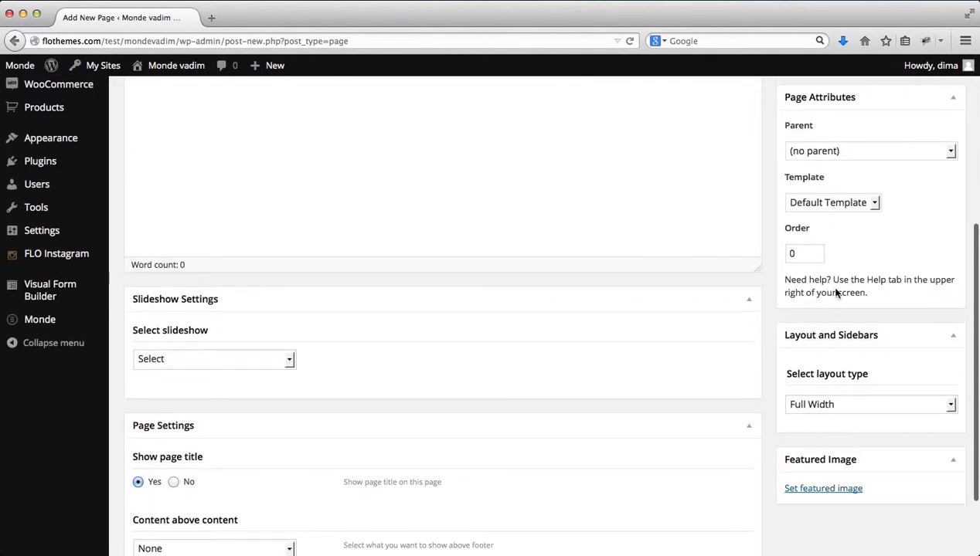
click(836, 202)
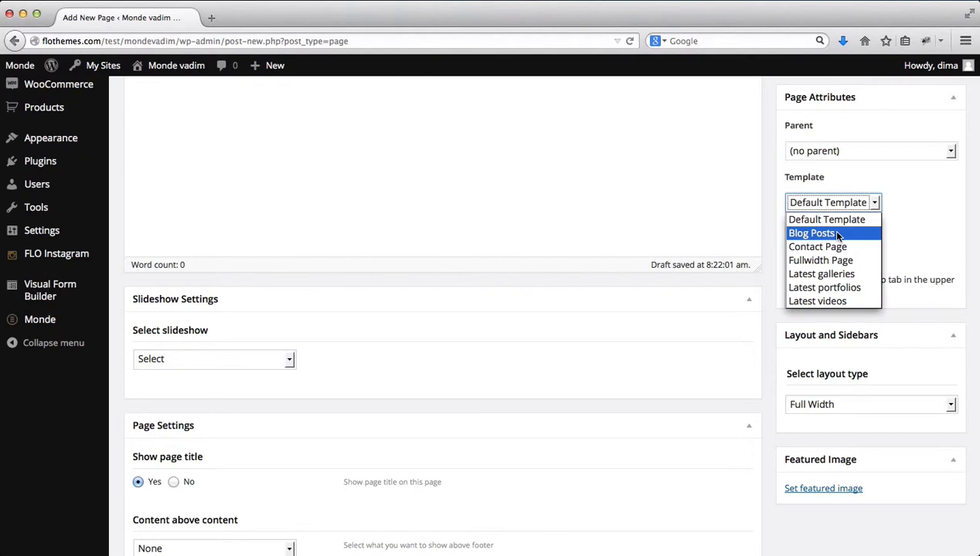
click(839, 235)
scroll(913, 316, up, 5)
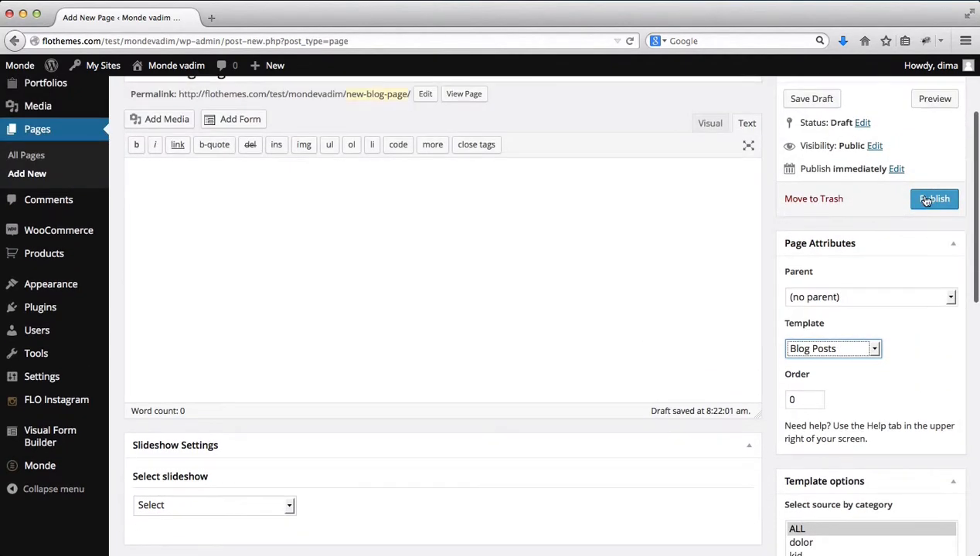
click(926, 200)
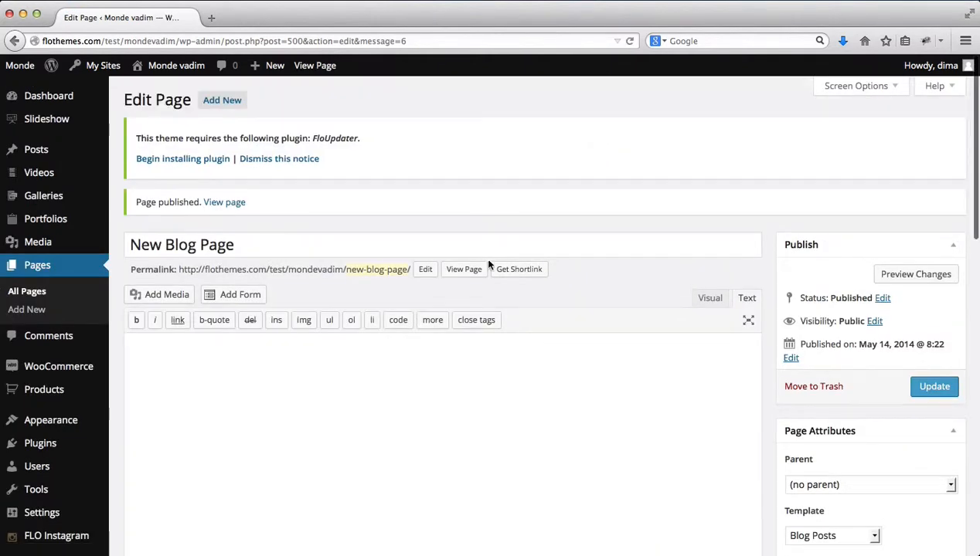
- View the published New Blog Page in a separate tab, look through its posts, and return to the page editor
super+click(469, 276)
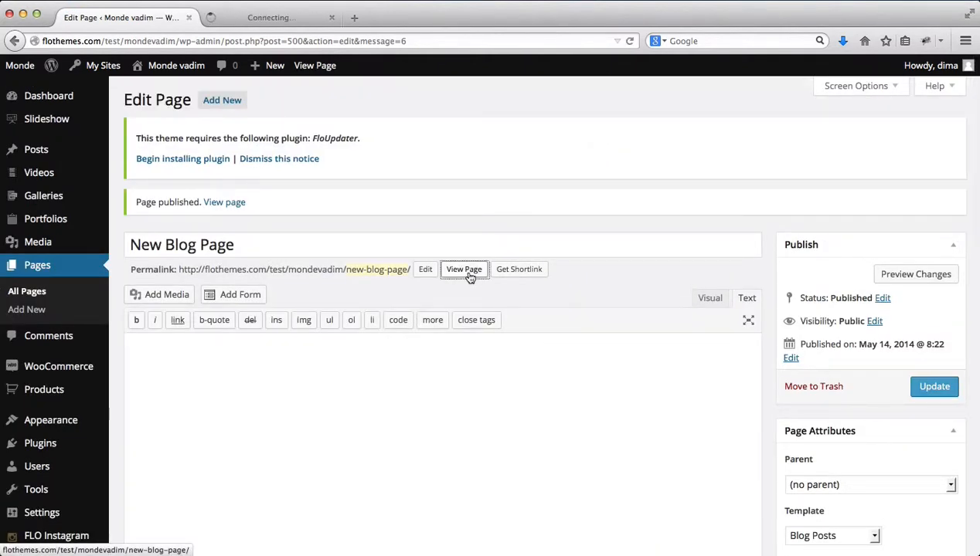
click(247, 17)
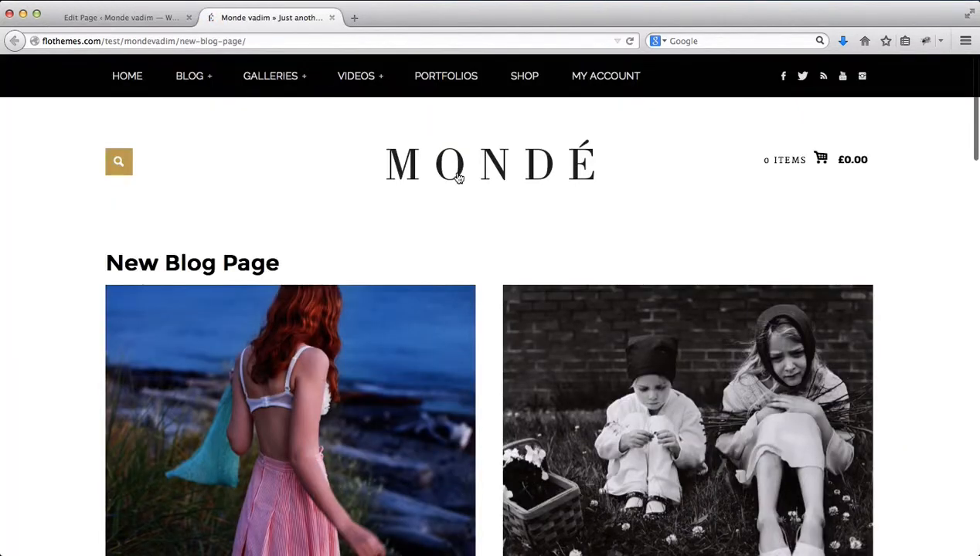
scroll(545, 255, down, 10)
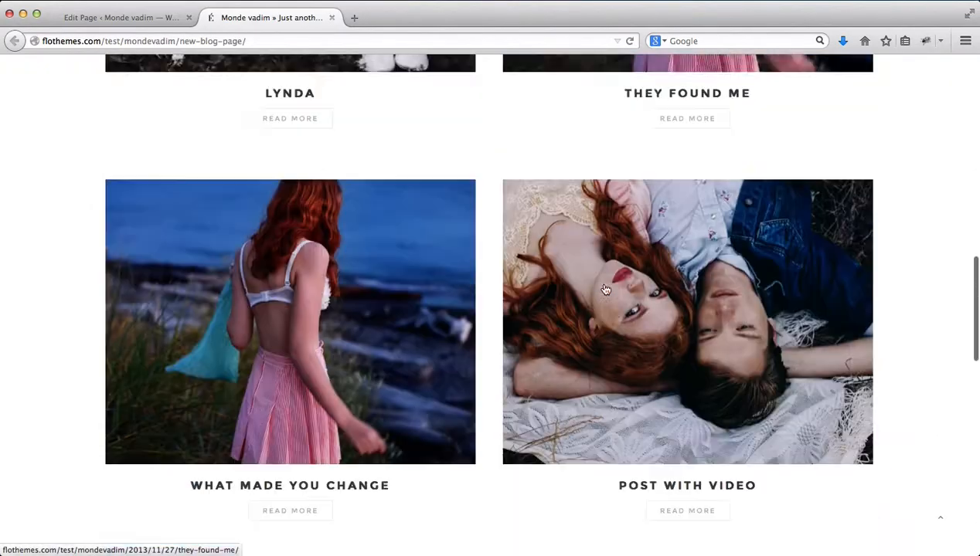
scroll(605, 289, down, 5)
scroll(604, 287, up, 15)
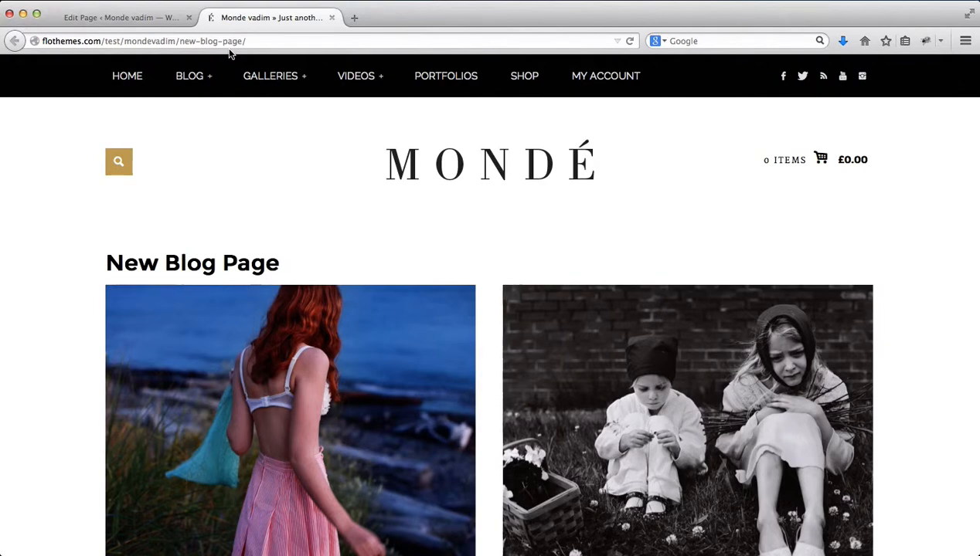
click(158, 26)
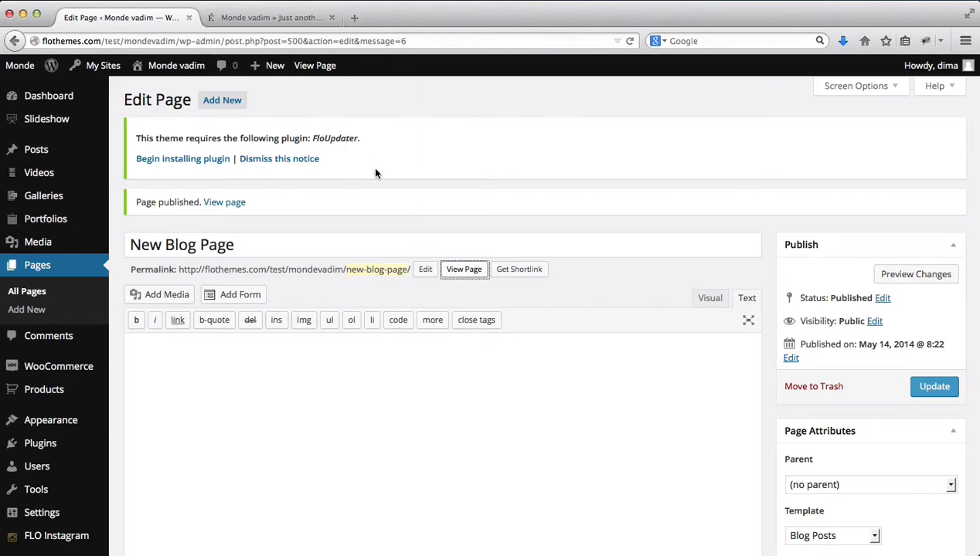
scroll(375, 173, down, 5)
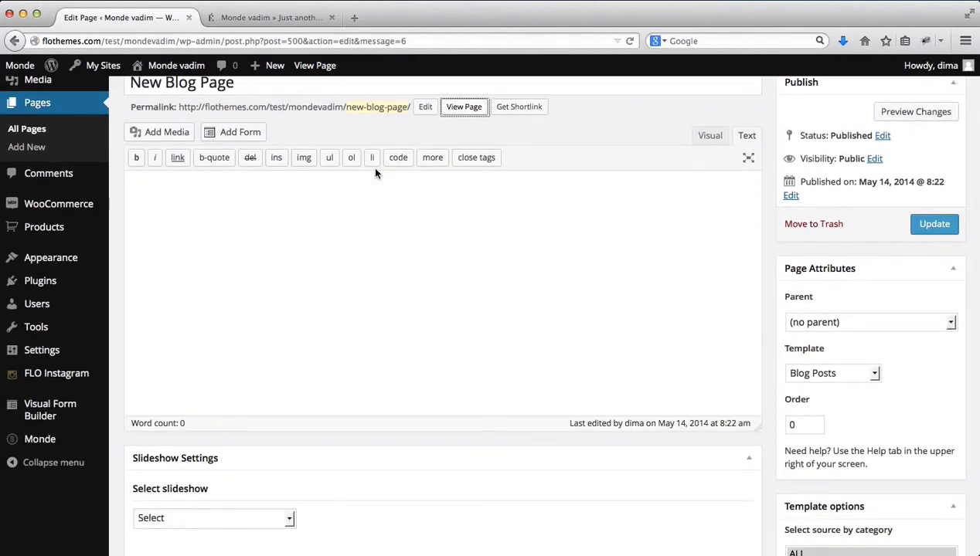
scroll(375, 173, up, 1)
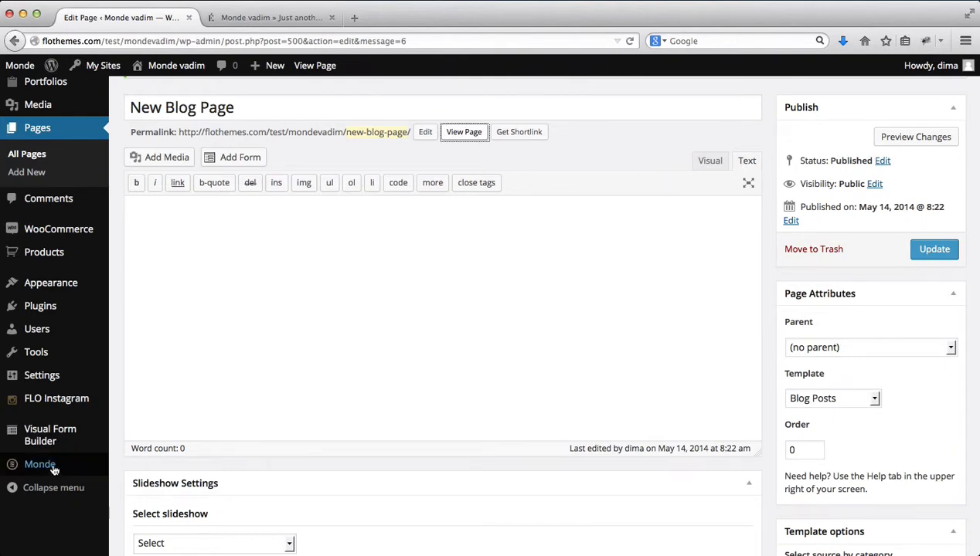
mouse_move(54, 468)
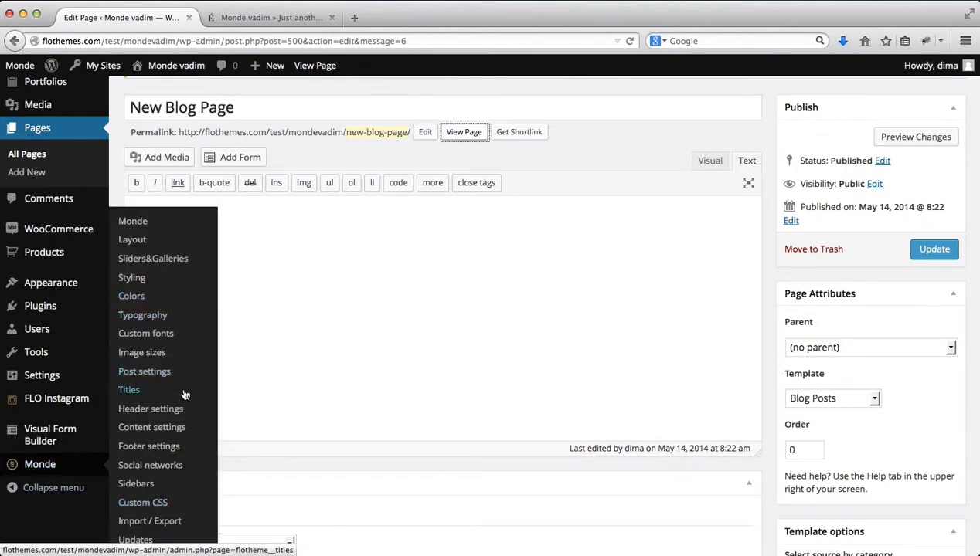
click(430, 341)
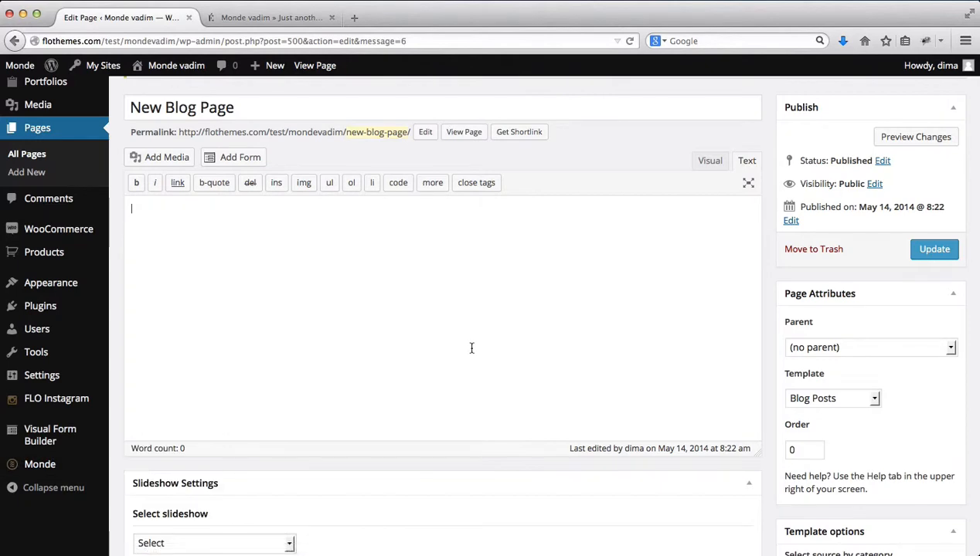
- Select ALL as the source category in the page's template options
scroll(471, 349, down, 4)
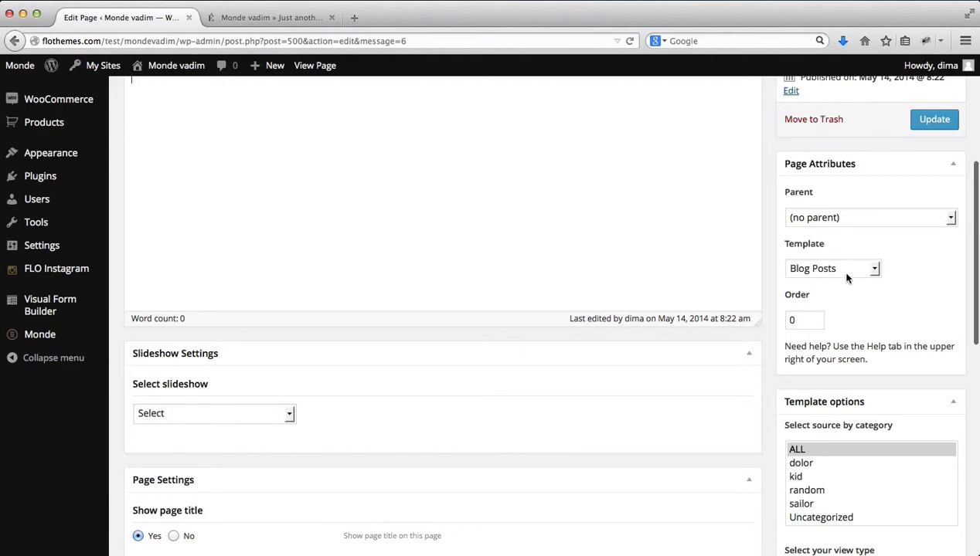
scroll(956, 339, down, 2)
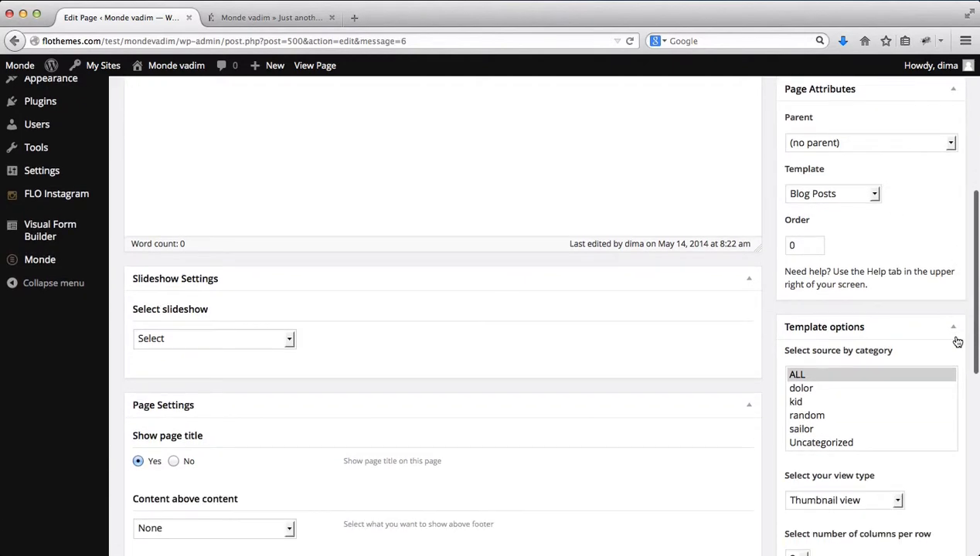
click(818, 376)
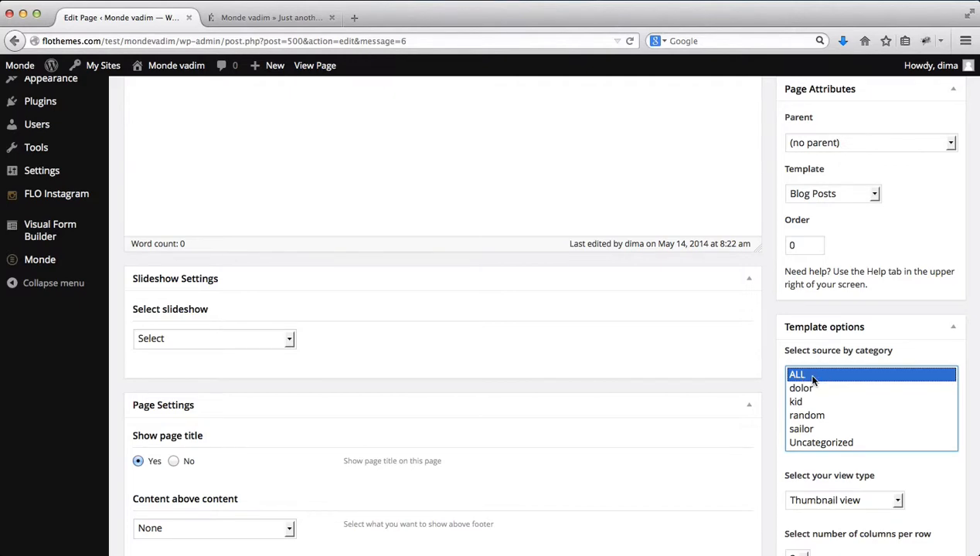
- Examine the available view types in the template options and compare the thumbnail view with the live page
scroll(812, 378, down, 4)
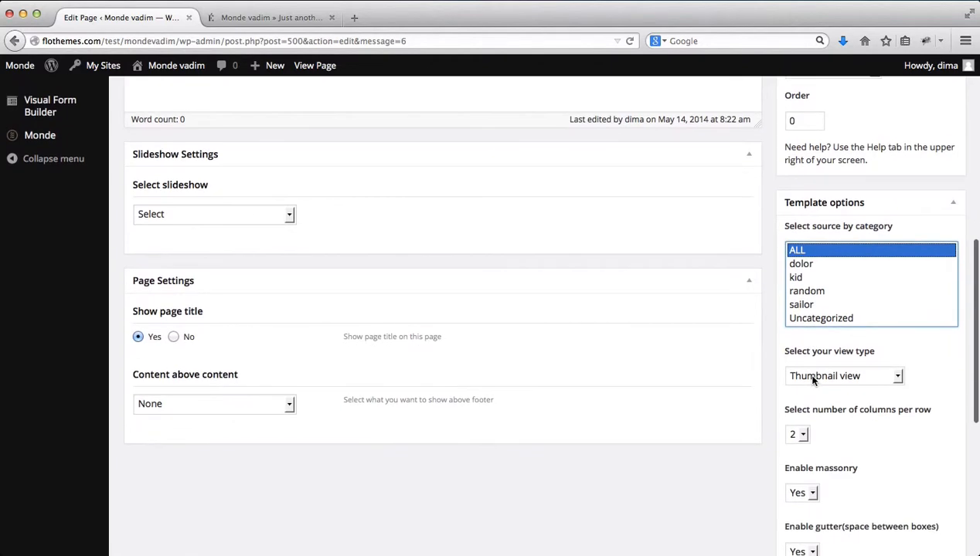
scroll(896, 374, down, 2)
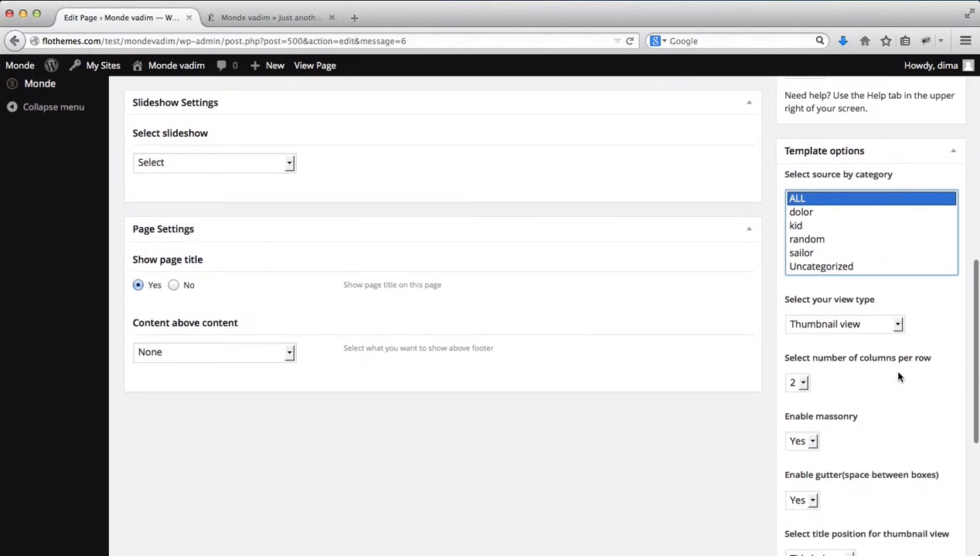
click(850, 325)
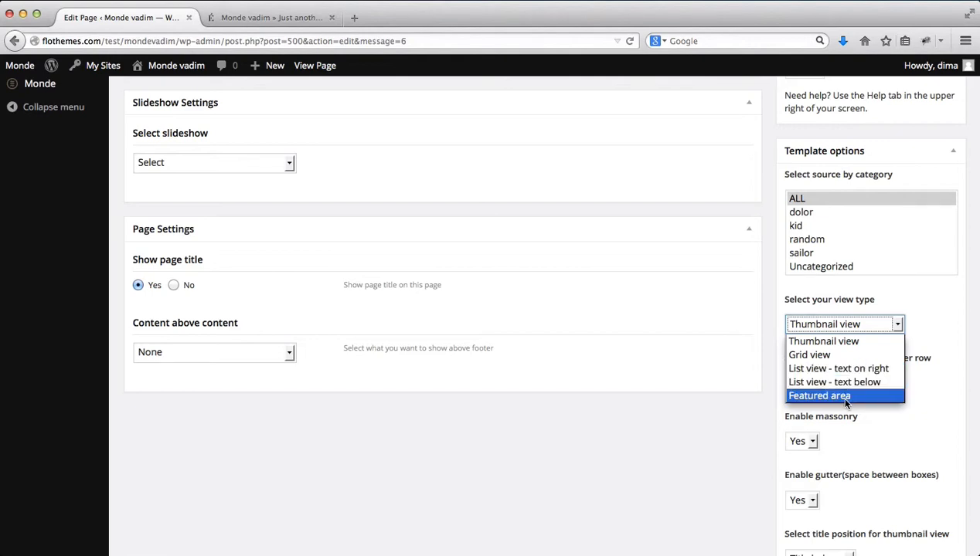
click(910, 436)
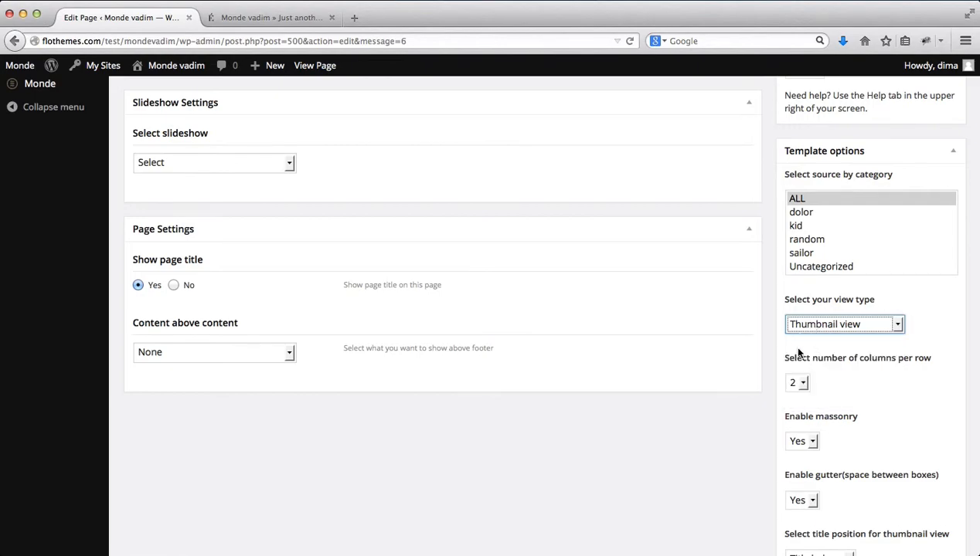
key(ctrl+Tab)
scroll(632, 324, down, 10)
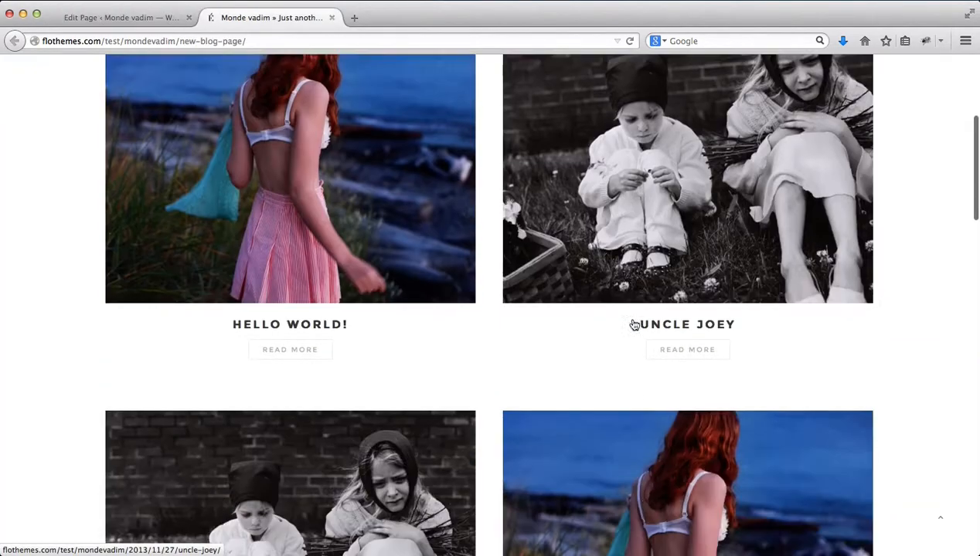
key(ctrl+Tab)
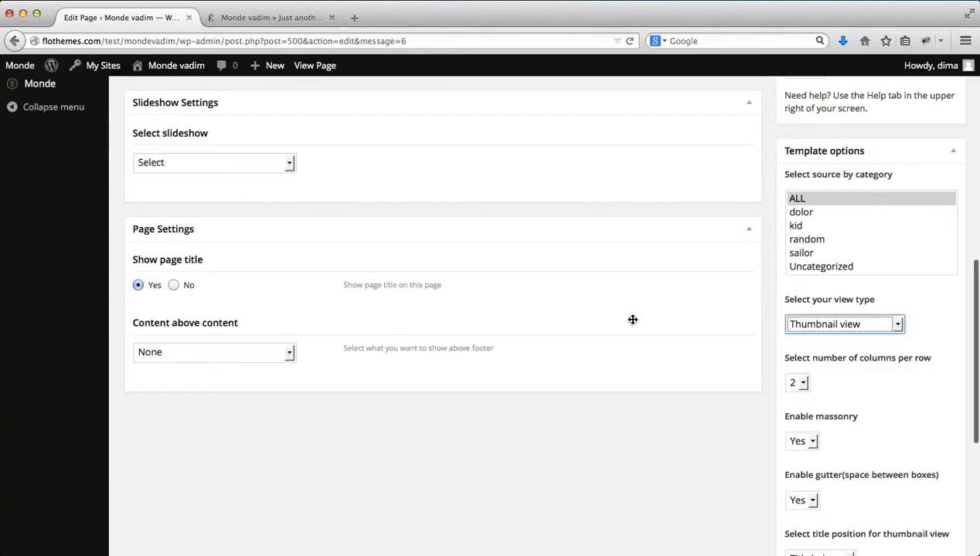
- Set the blog template's view type to Grid view with 3 columns per row
click(852, 326)
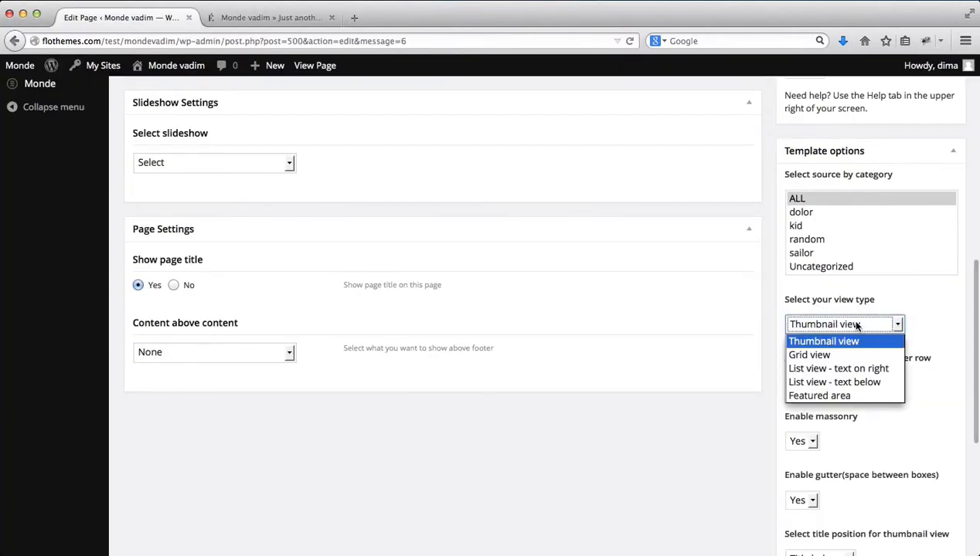
click(817, 352)
click(801, 381)
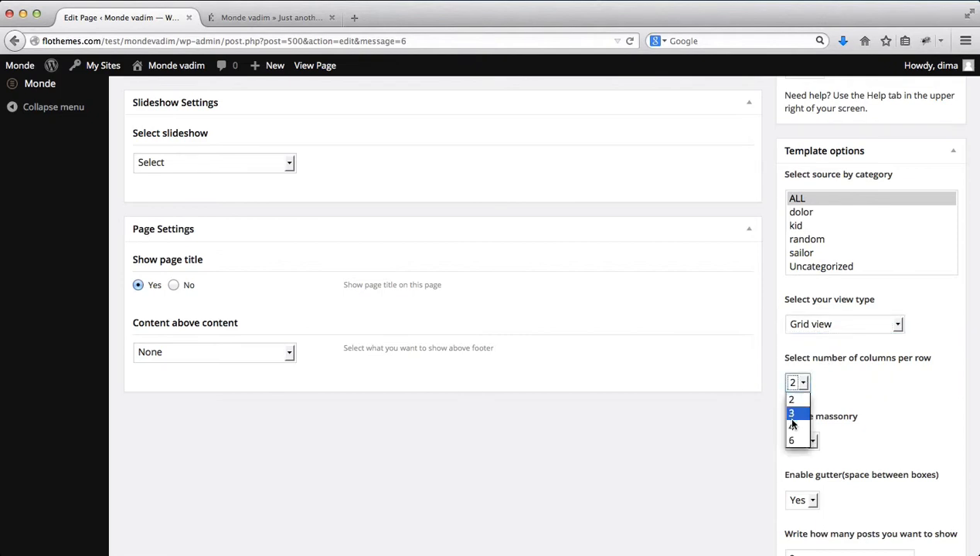
click(791, 417)
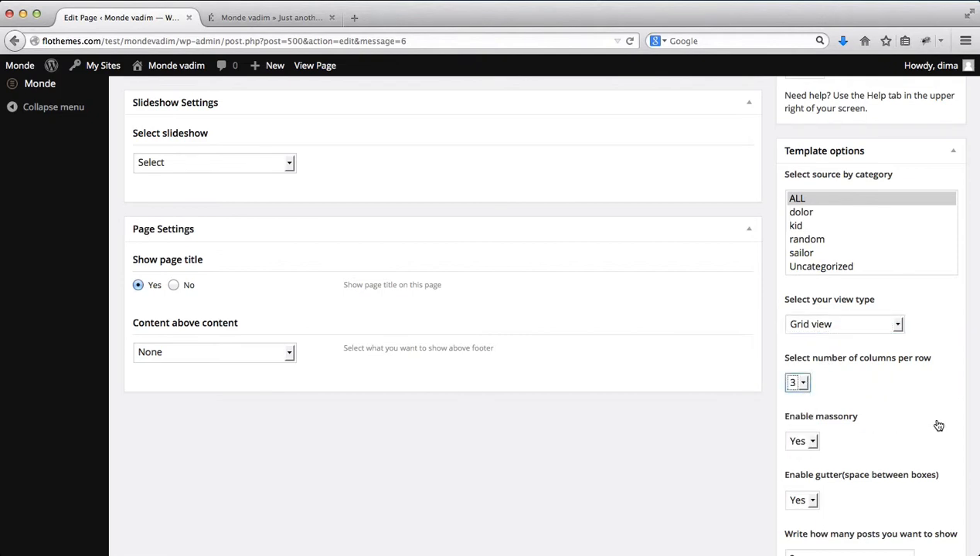
- Check the remaining template options and update the published page
scroll(899, 430, down, 2)
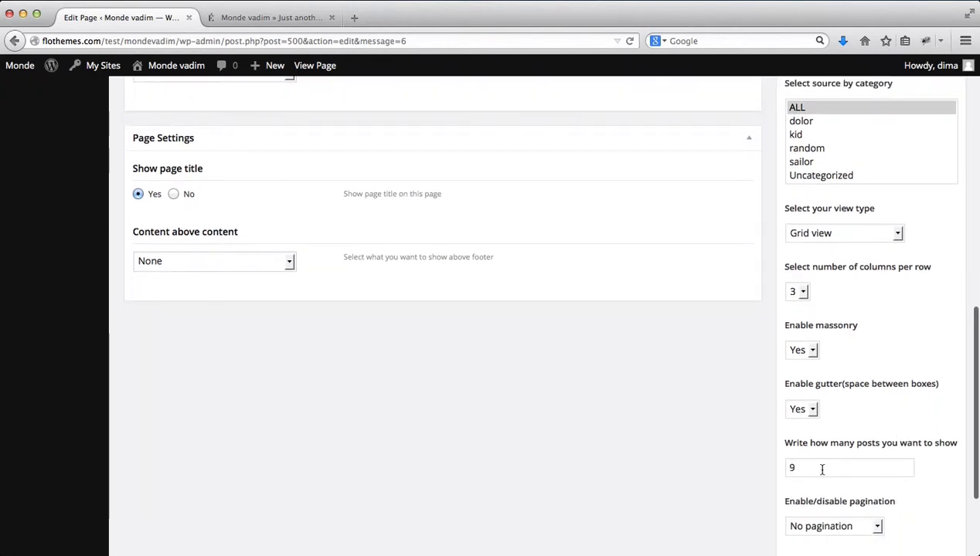
scroll(822, 469, up, 1)
scroll(822, 469, up, 10)
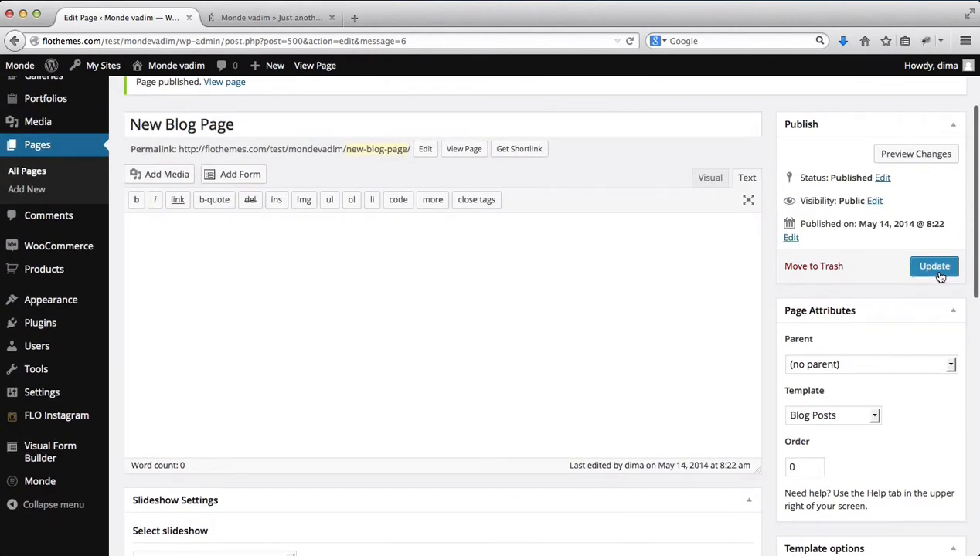
click(934, 267)
- Reload the live New Blog Page and look through its post layout
key(ctrl+Tab)
key(super+r)
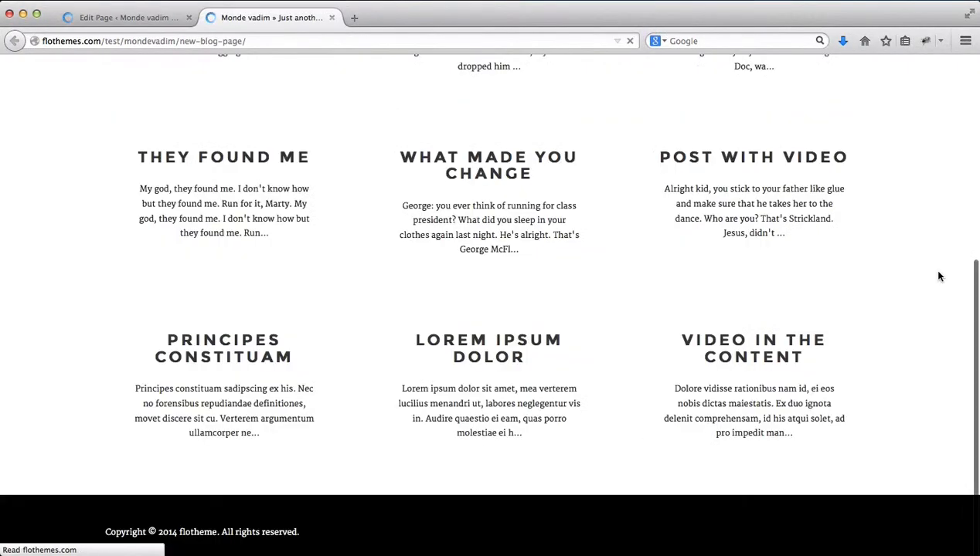
scroll(939, 276, up, 10)
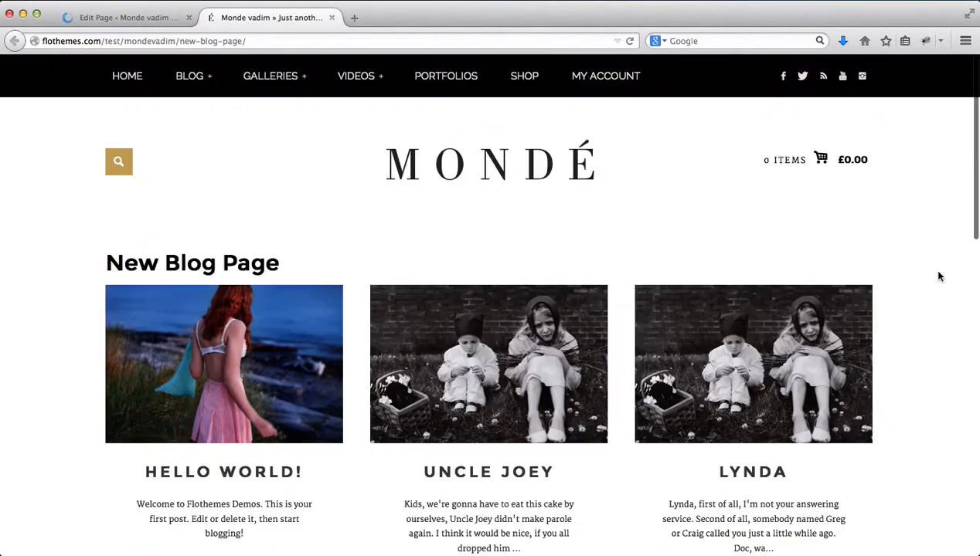
scroll(787, 295, down, 10)
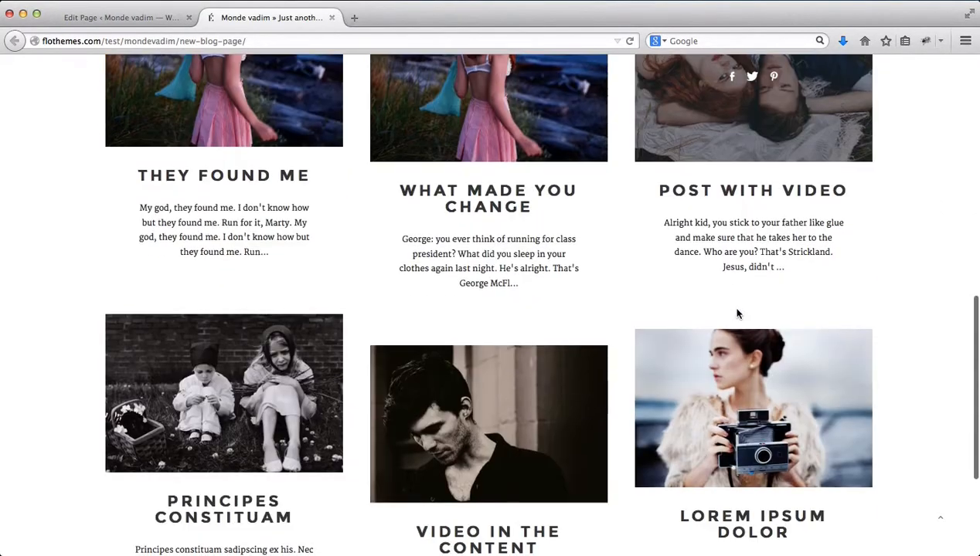
- Set the blog template's view type to List view - text on right and update the page
key(ctrl+shift+Tab)
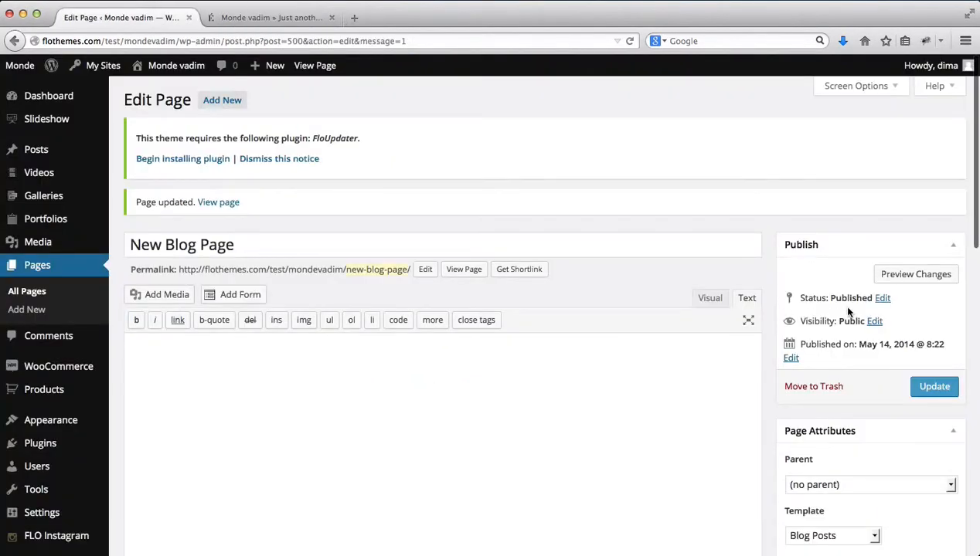
scroll(848, 312, down, 5)
scroll(848, 311, down, 5)
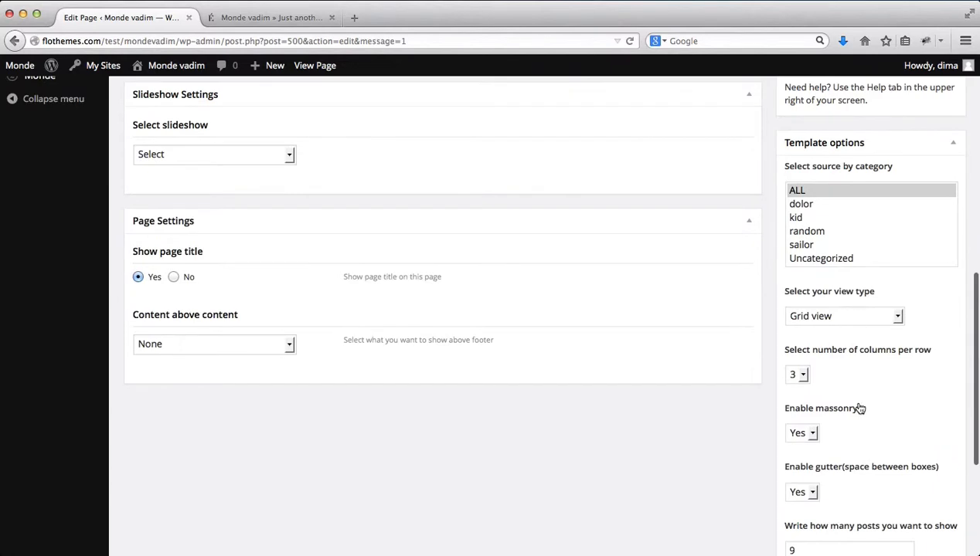
click(809, 316)
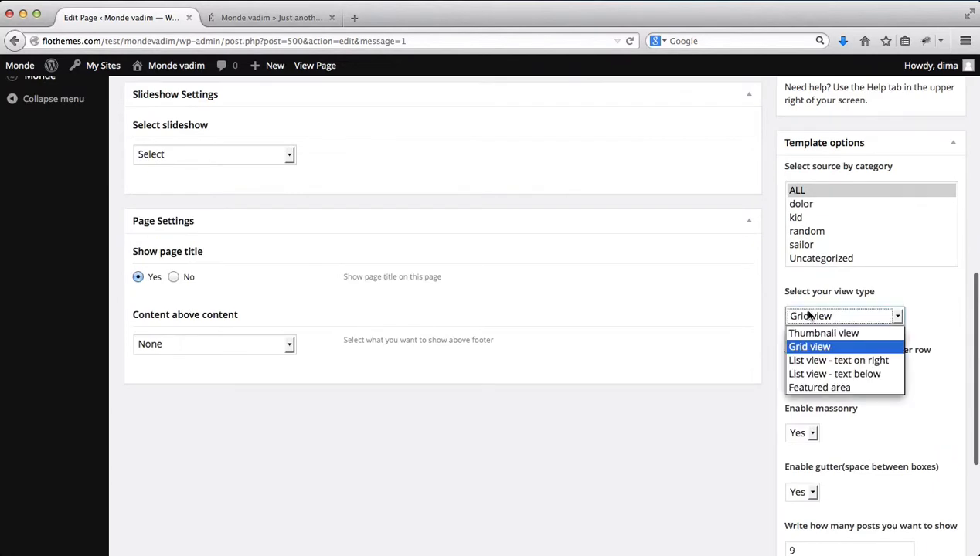
click(829, 361)
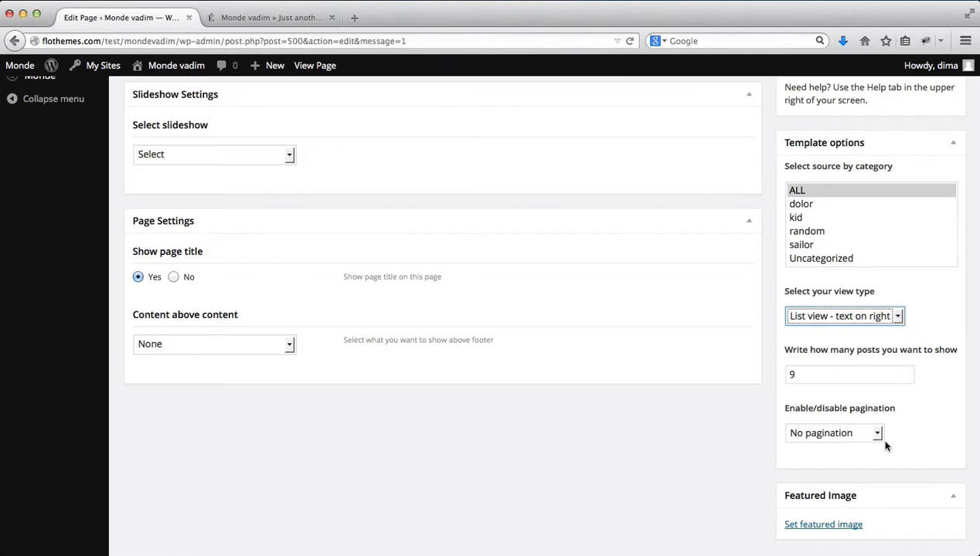
click(816, 370)
scroll(922, 484, up, 10)
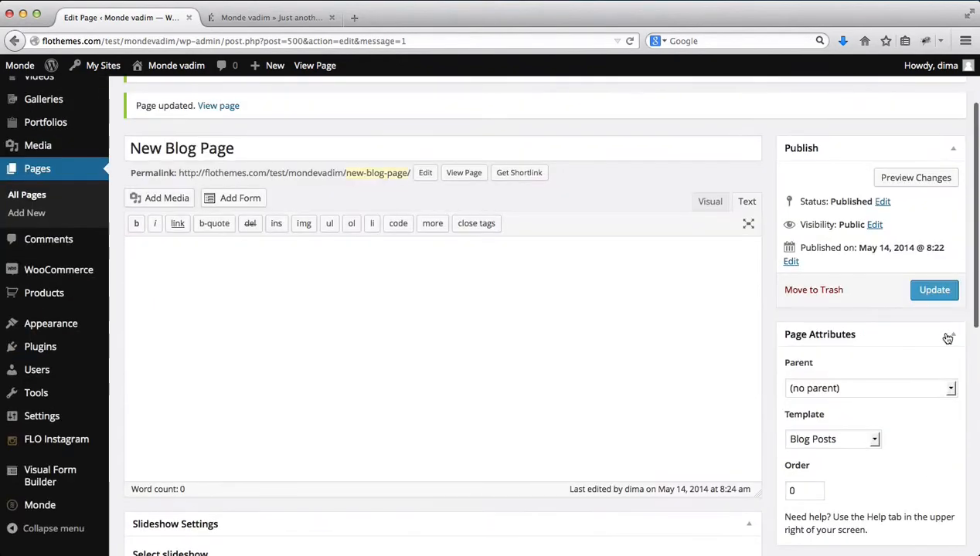
click(933, 291)
- Reload the live New Blog Page and check the list layout with text beside the images
key(ctrl+Tab)
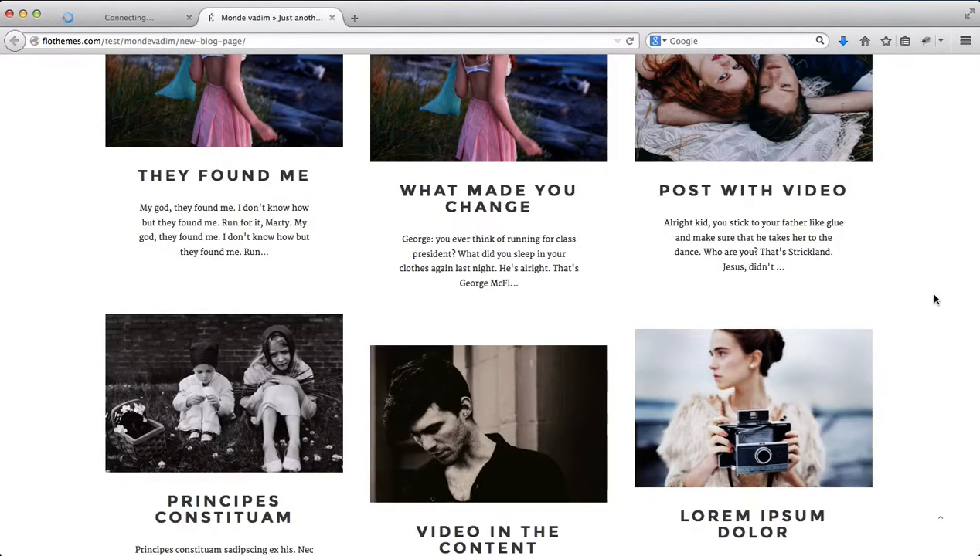
key(super+r)
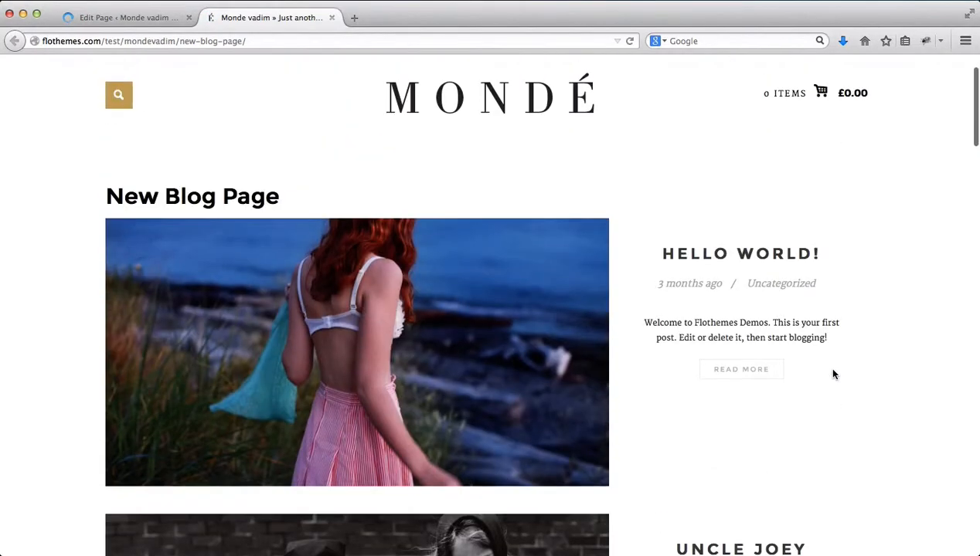
scroll(833, 374, down, 3)
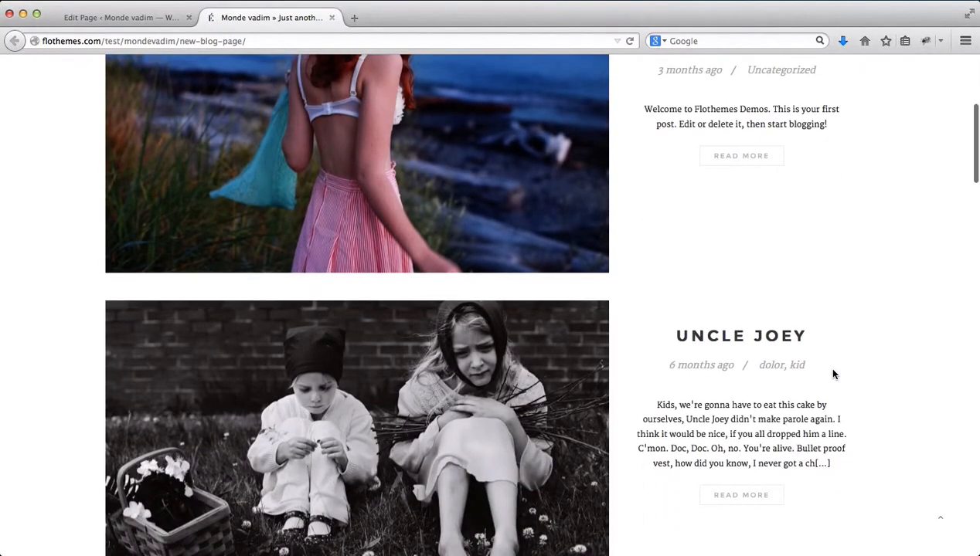
- Change the New Blog Page's view type to List view - text below and update the page
key(ctrl+shift+Tab)
scroll(803, 429, down, 10)
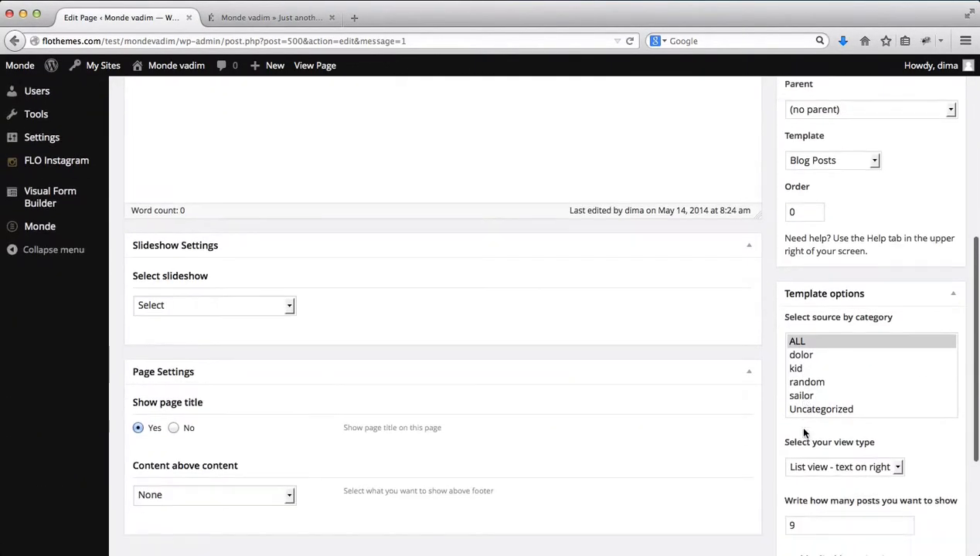
scroll(804, 429, down, 5)
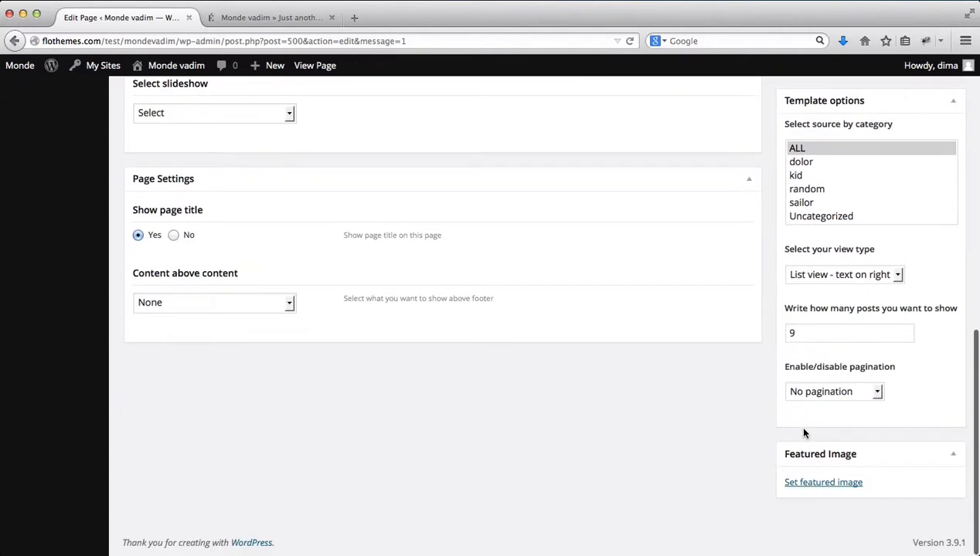
click(820, 279)
click(817, 329)
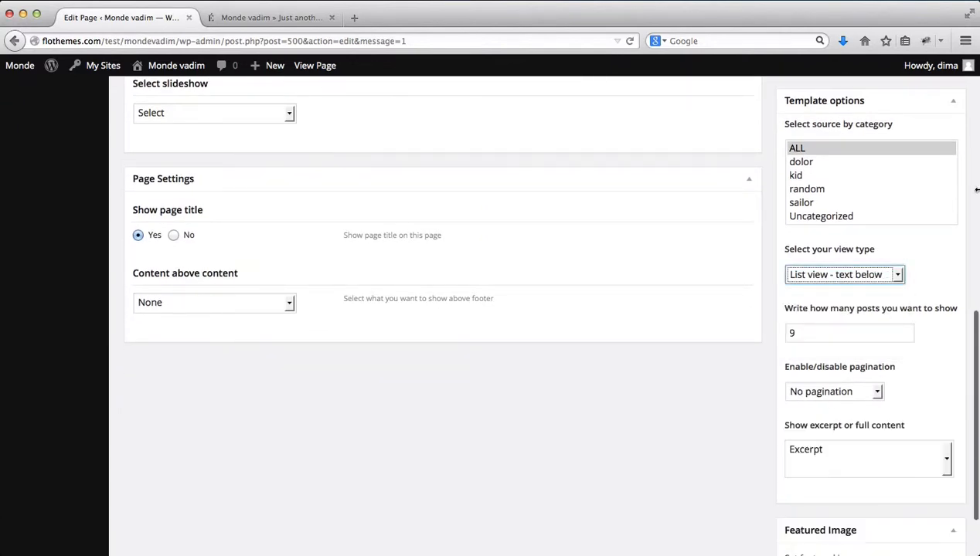
scroll(928, 335, up, 5)
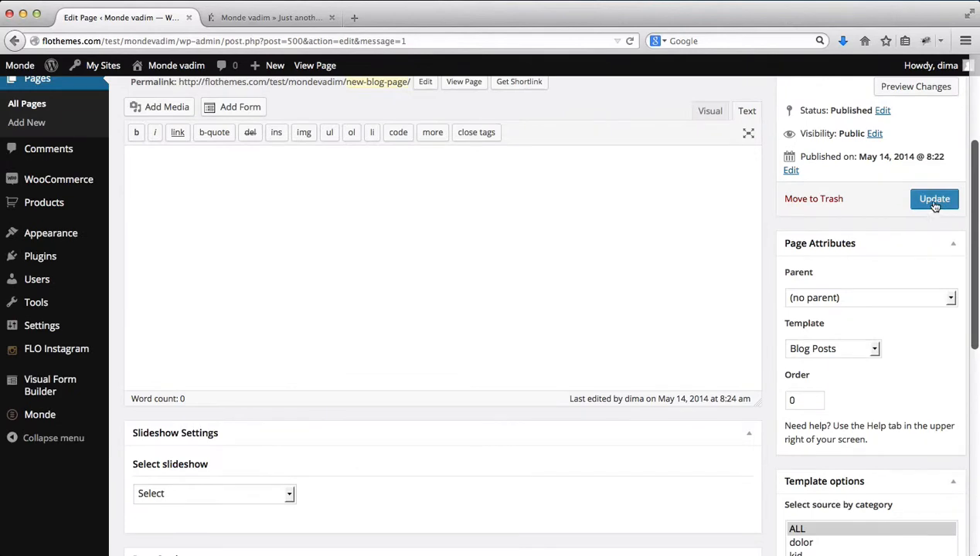
click(934, 199)
- Reload the live page and check how the posts look with text below the images
key(ctrl+Tab)
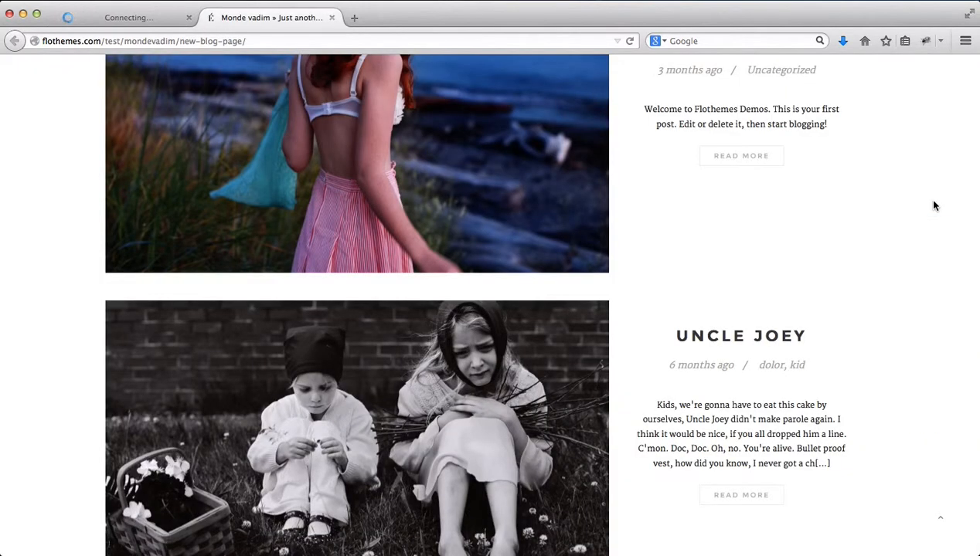
key(super+r)
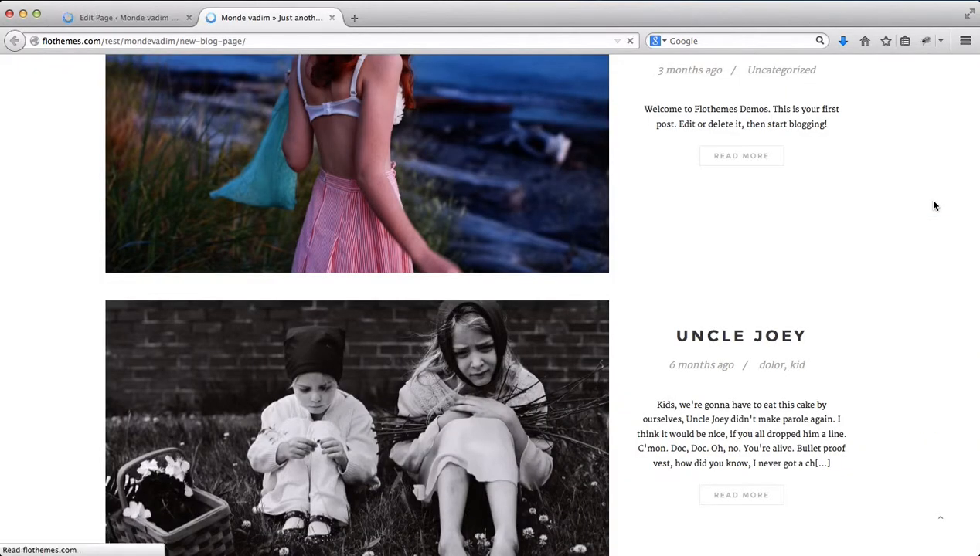
scroll(844, 218, up, 4)
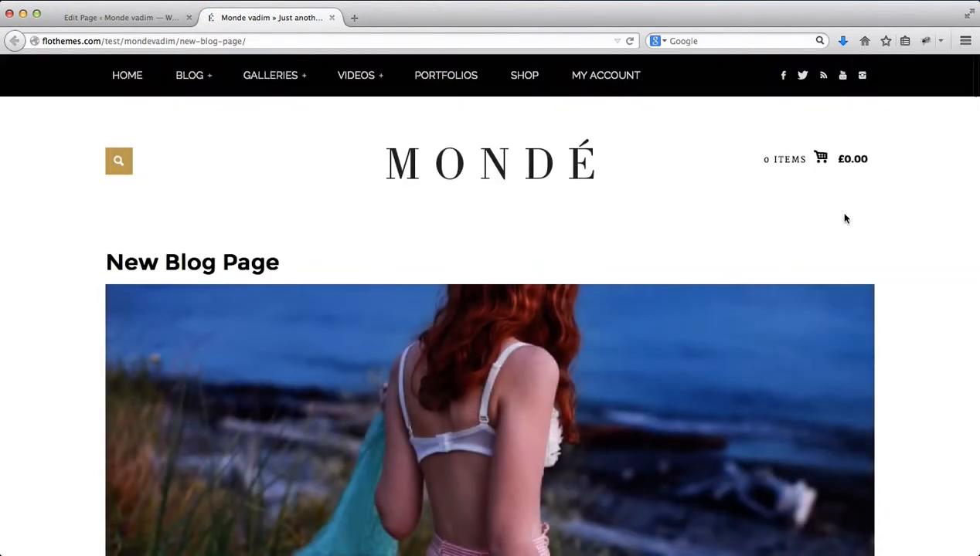
scroll(844, 218, down, 10)
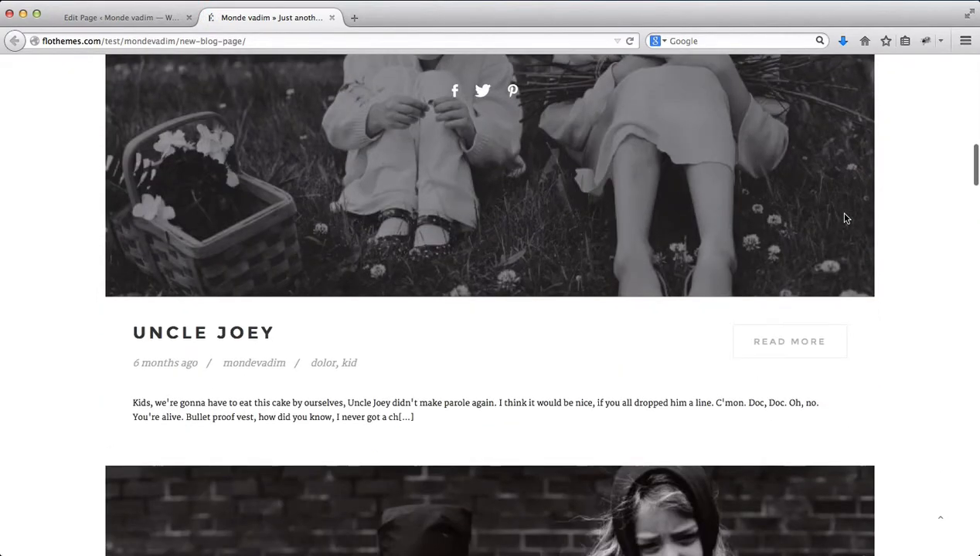
- Set the blog template's view type to Featured area and update the page
key(ctrl+Tab)
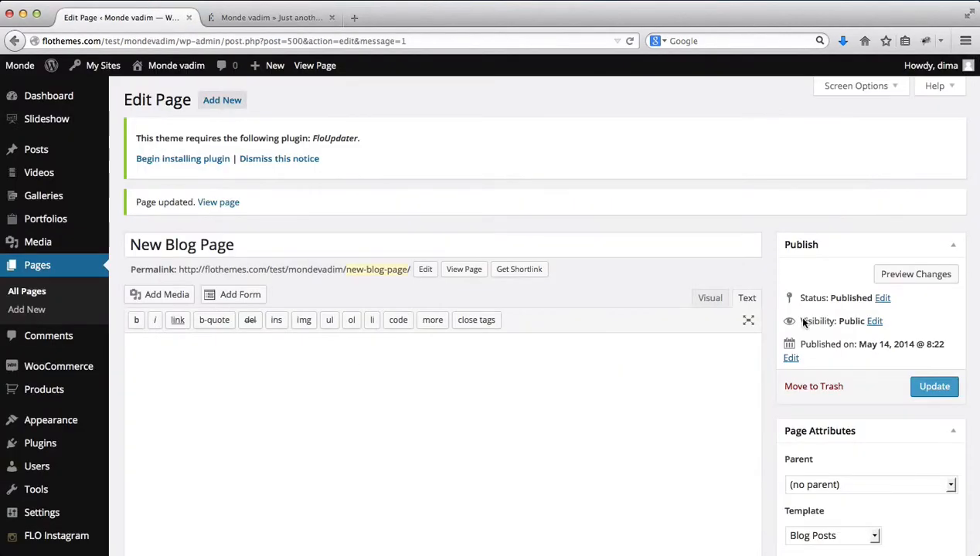
scroll(803, 322, down, 10)
scroll(802, 322, down, 2)
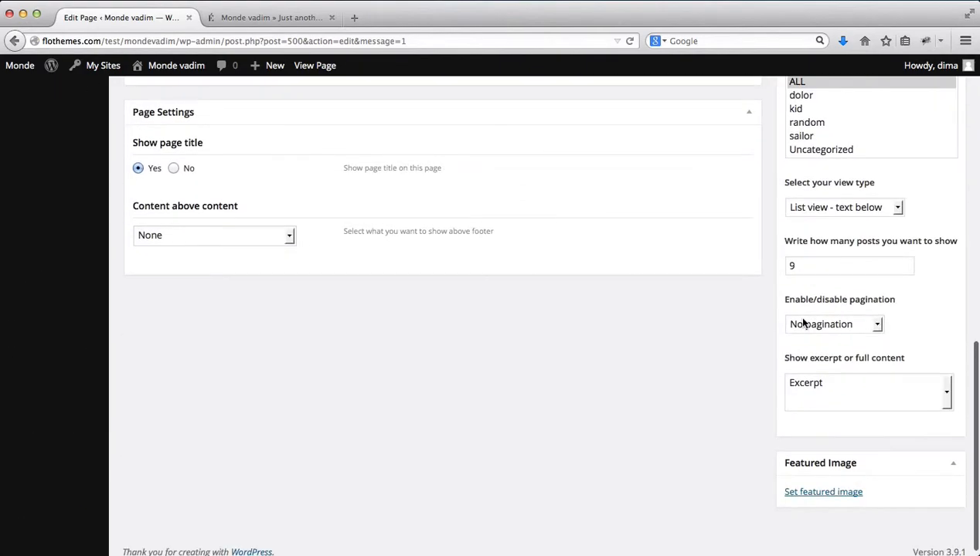
click(809, 208)
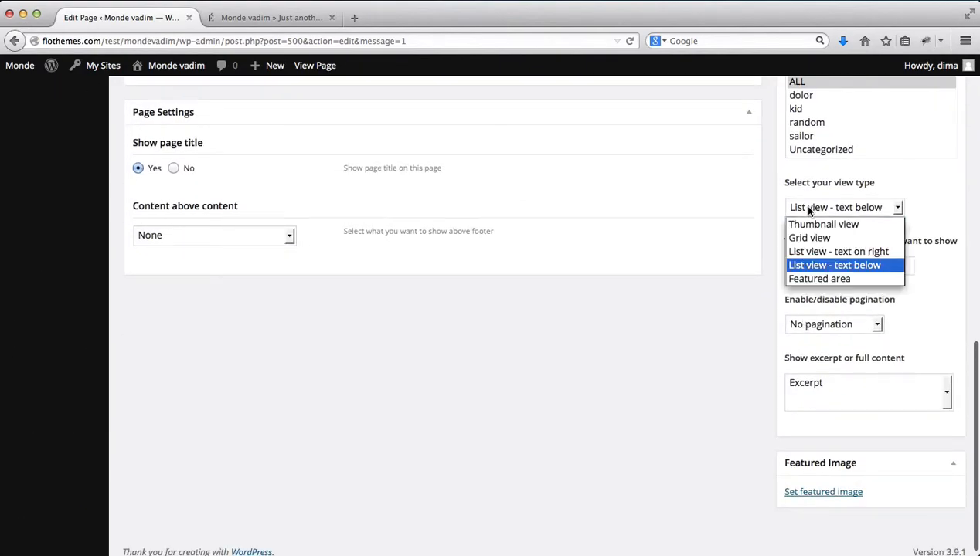
click(817, 285)
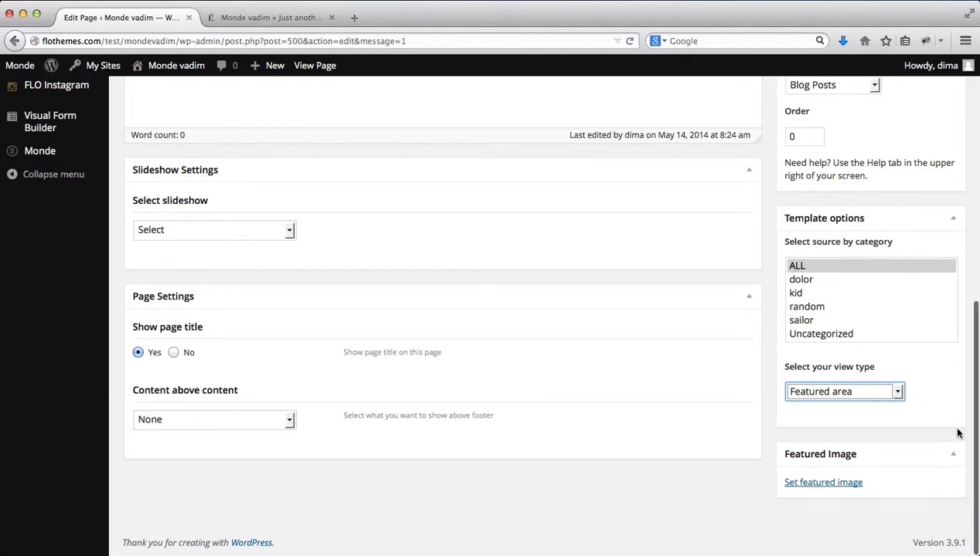
scroll(957, 433, up, 3)
scroll(956, 434, up, 3)
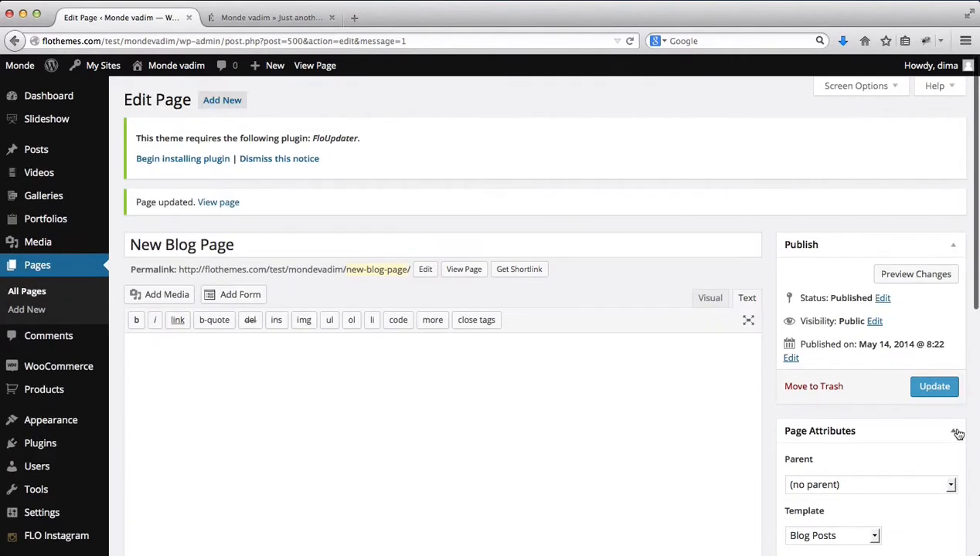
click(931, 386)
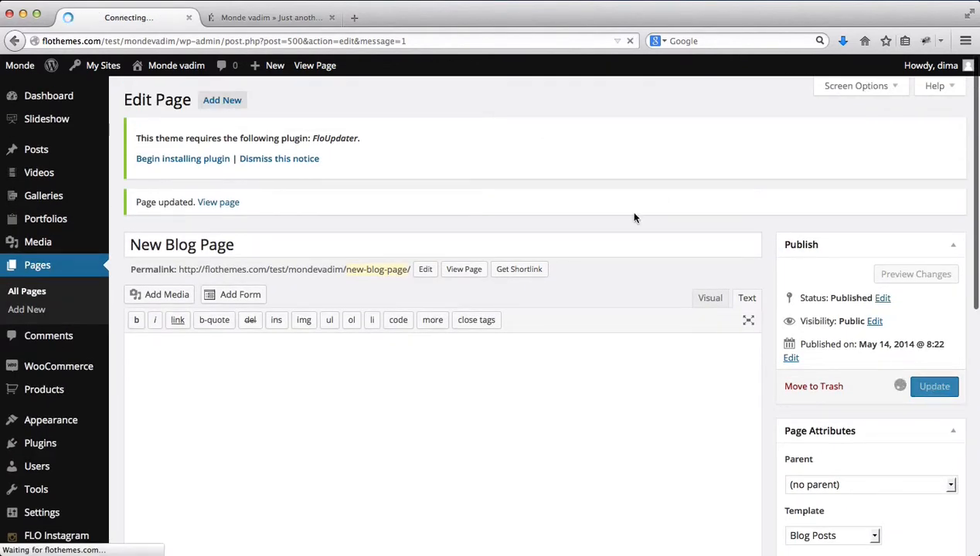
- Reload the live New Blog Page and examine the Featured area layout from the page title to the footer
key(ctrl+Tab)
key(super+r)
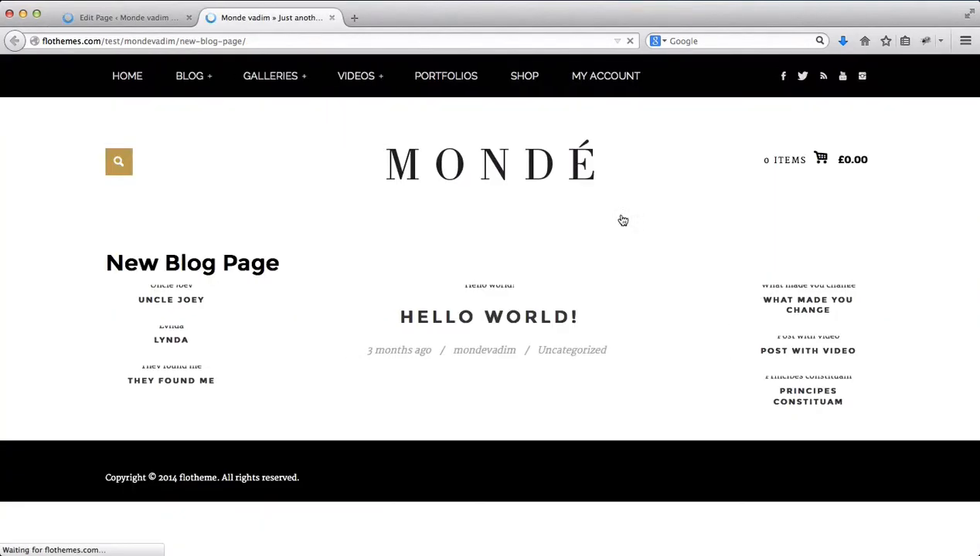
scroll(601, 224, up, 3)
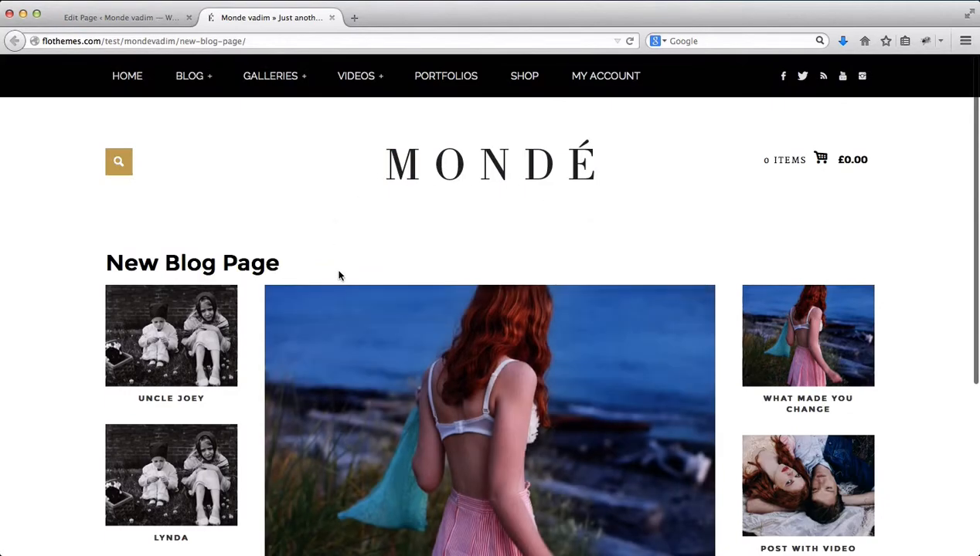
scroll(339, 275, down, 5)
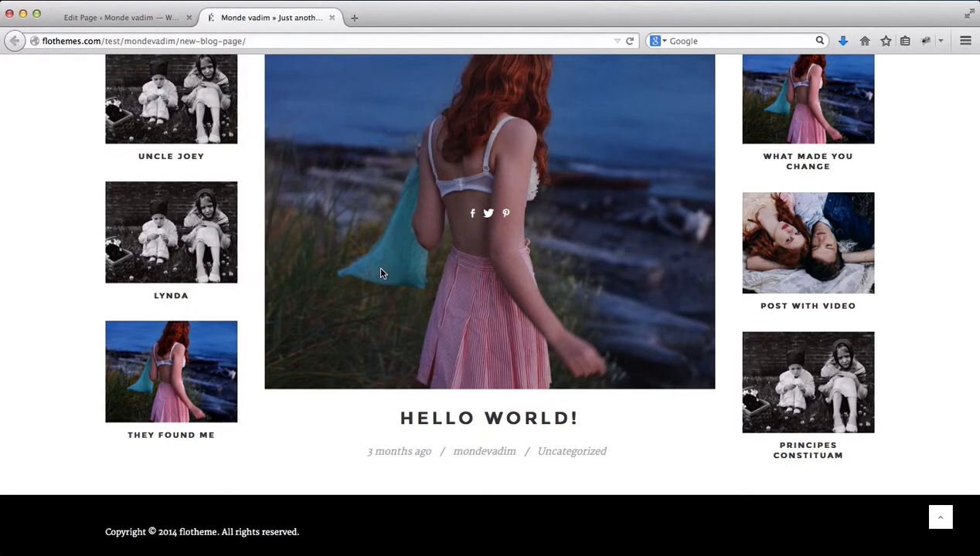
scroll(380, 273, up, 3)
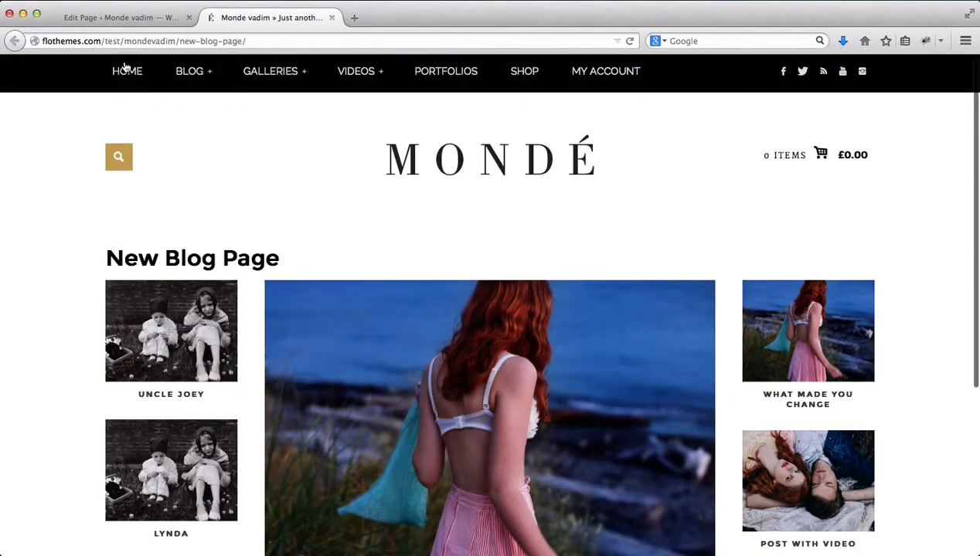
- Return to the page editor and review the list of view types, keeping Featured area
click(120, 17)
scroll(682, 238, down, 10)
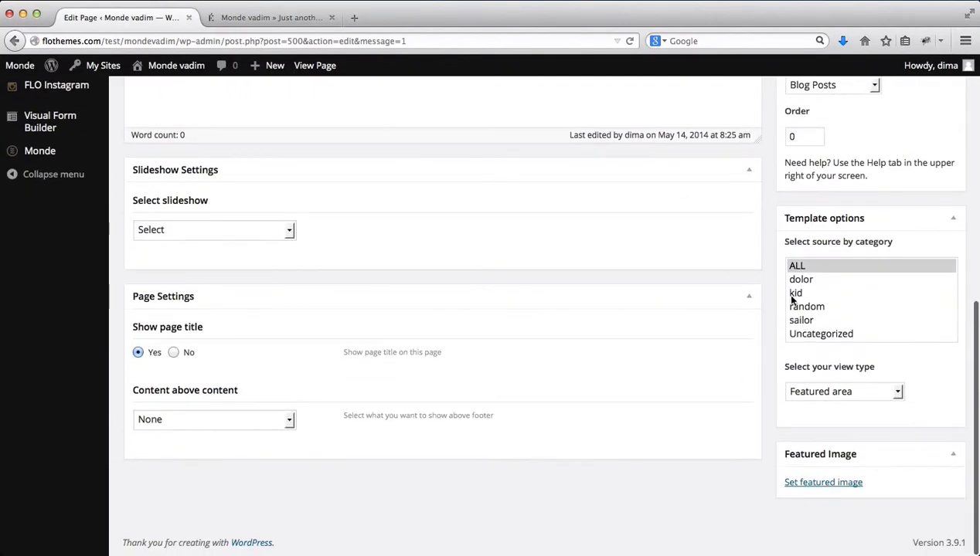
click(870, 392)
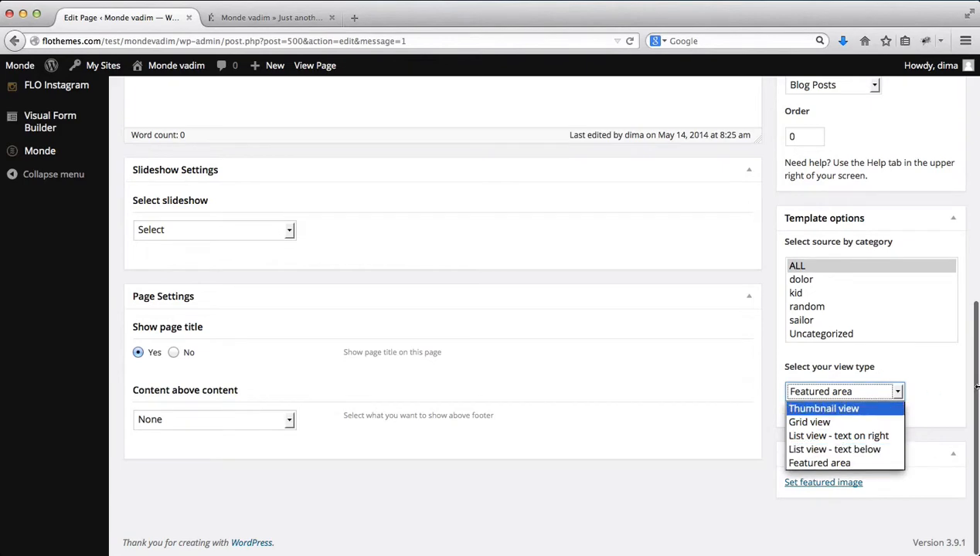
click(942, 385)
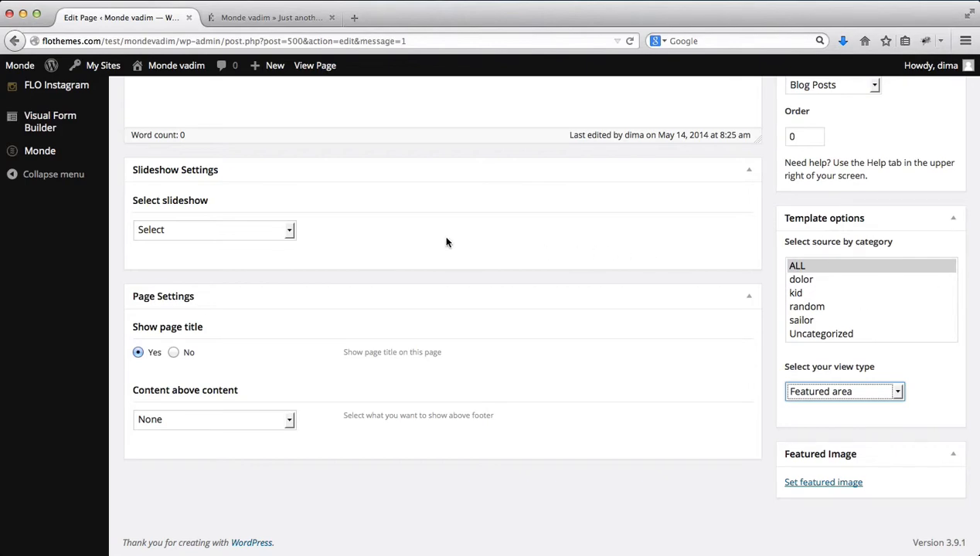
- Assign Slideshow 1 to the New Blog Page in its slideshow settings and update the page
scroll(446, 242, up, 3)
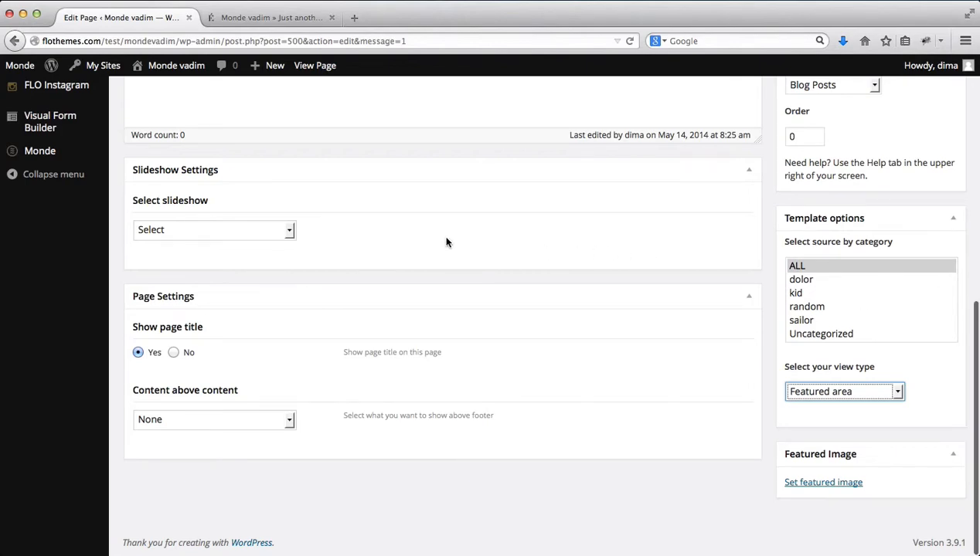
click(280, 330)
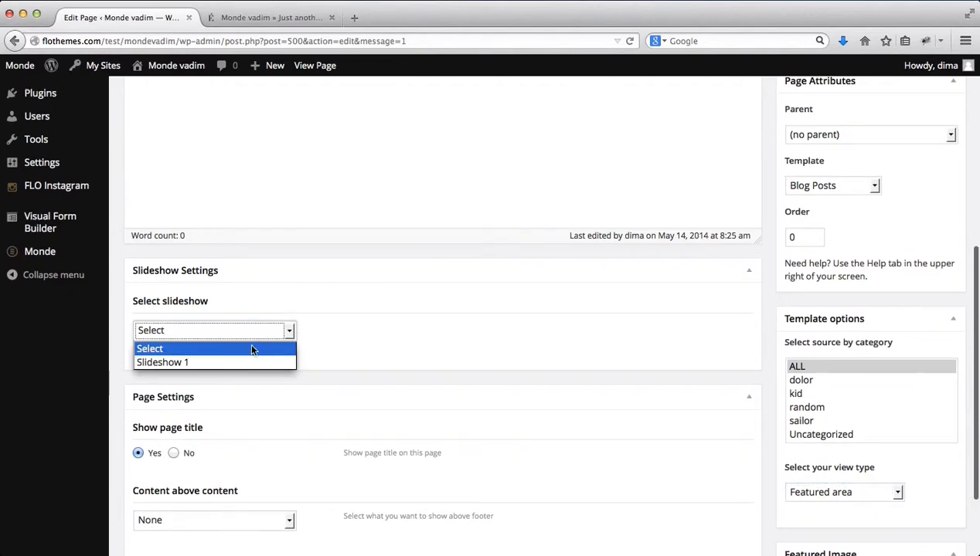
click(237, 363)
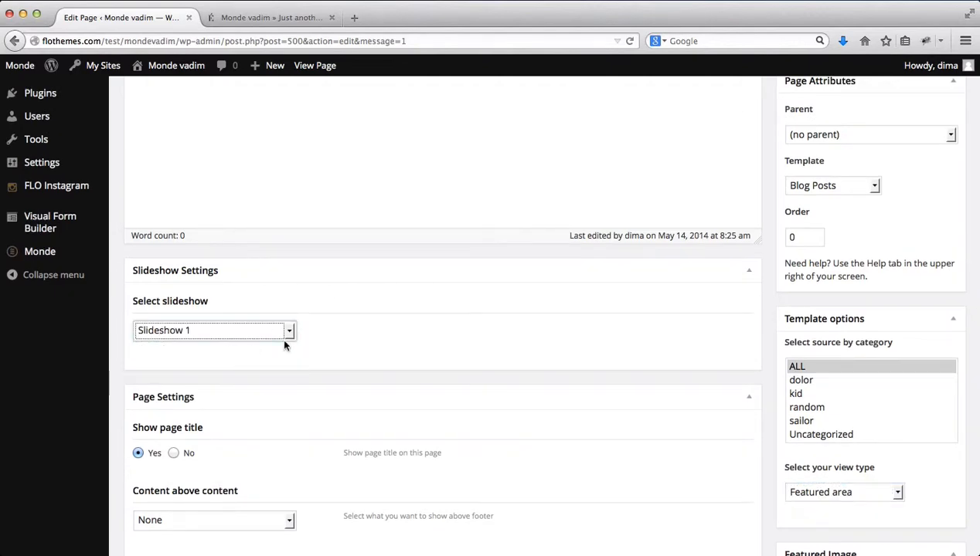
scroll(568, 344, up, 8)
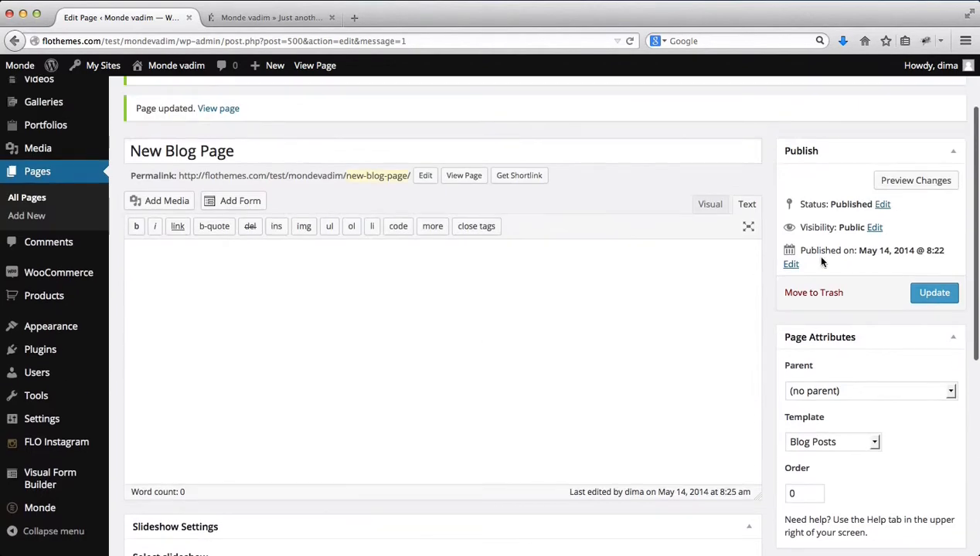
click(934, 292)
- Reload the live New Blog Page and view the slideshow above the page title
key(ctrl+Tab)
key(super+r)
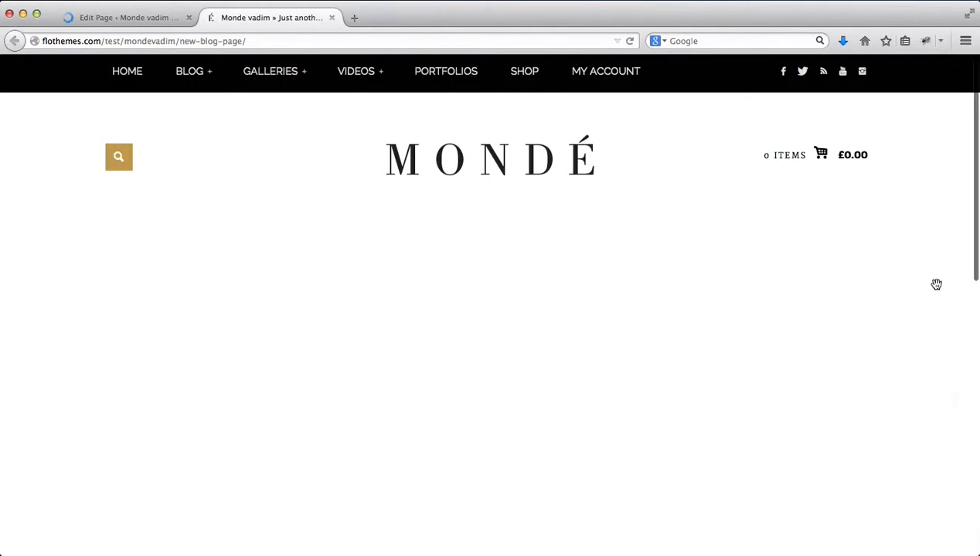
scroll(598, 206, down, 2)
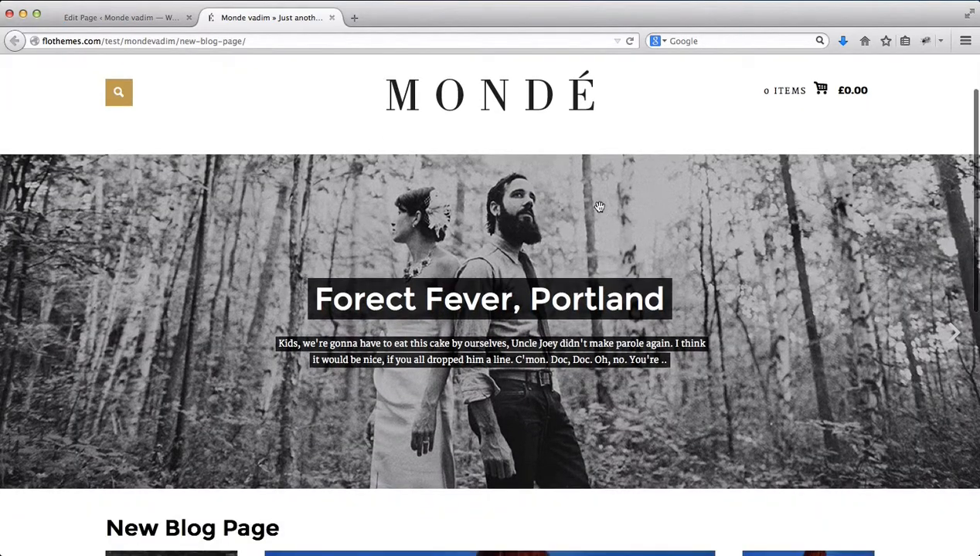
- Examine the live New Blog Page from the slideshow down to the footer
scroll(363, 249, down, 6)
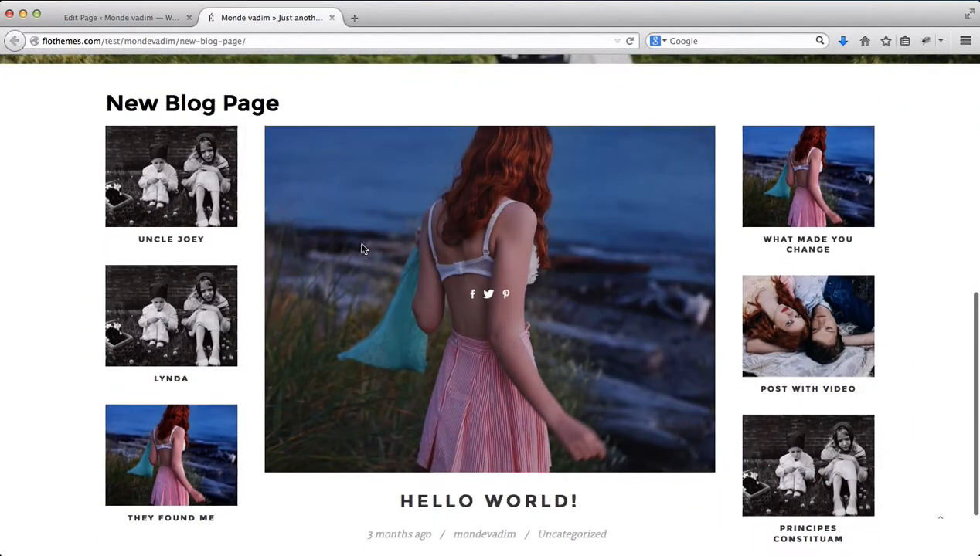
scroll(700, 407, down, 2)
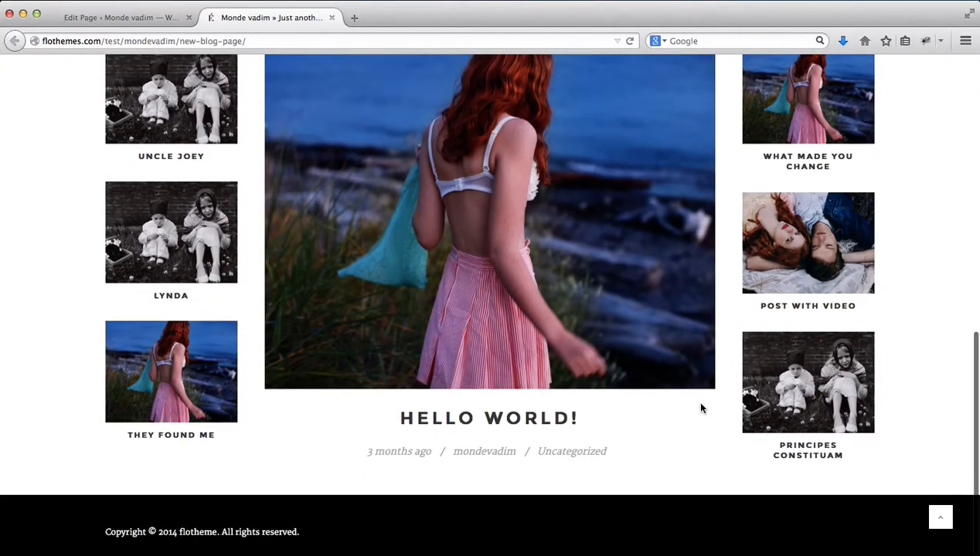
scroll(700, 407, up, 10)
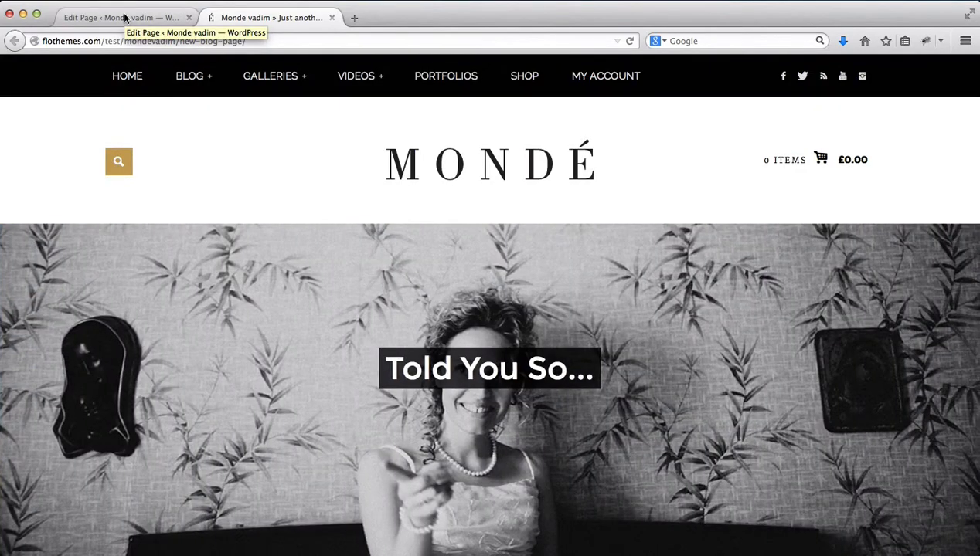
- Return to the page editor and turn off the page title in the New Blog Page's settings
click(124, 17)
scroll(330, 250, down, 10)
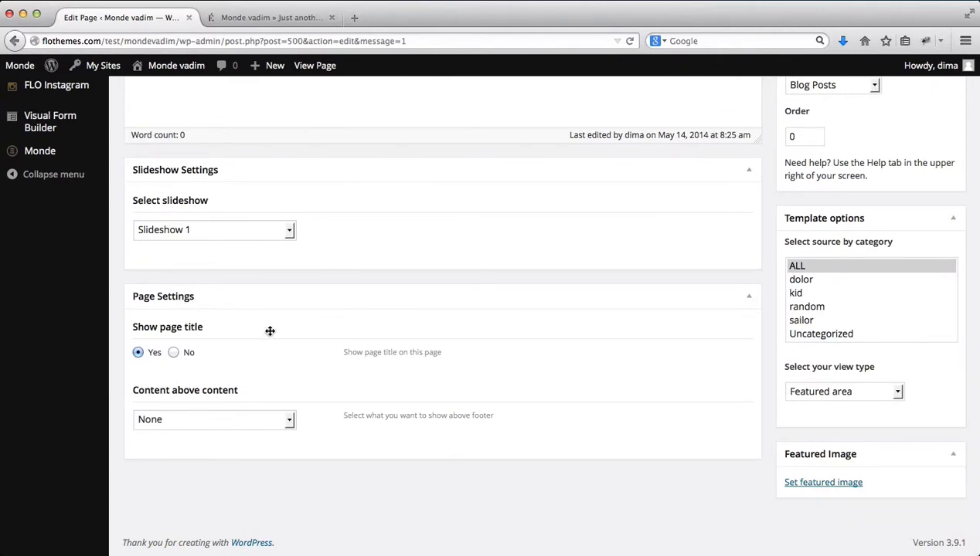
click(173, 352)
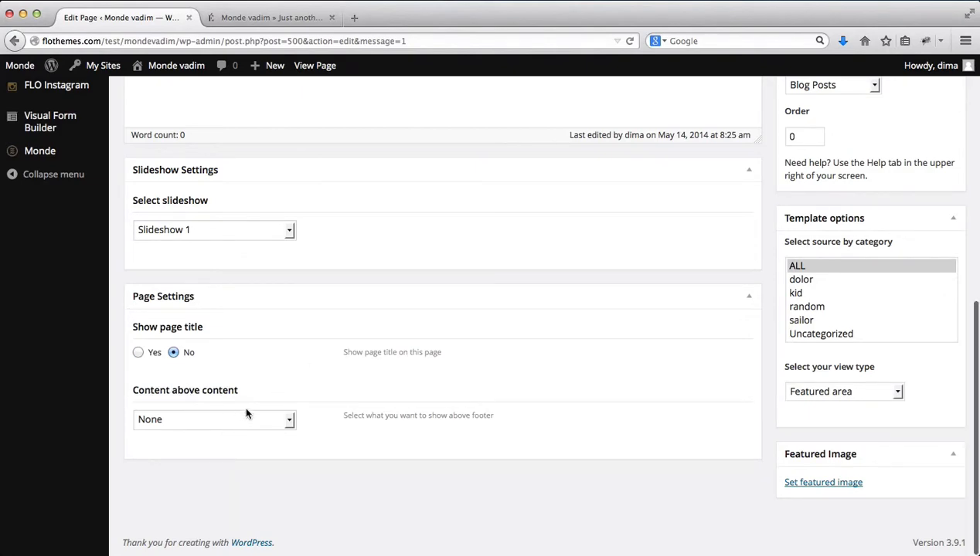
- Set the page's content above the footer to Latest gallery posts
click(287, 421)
click(343, 409)
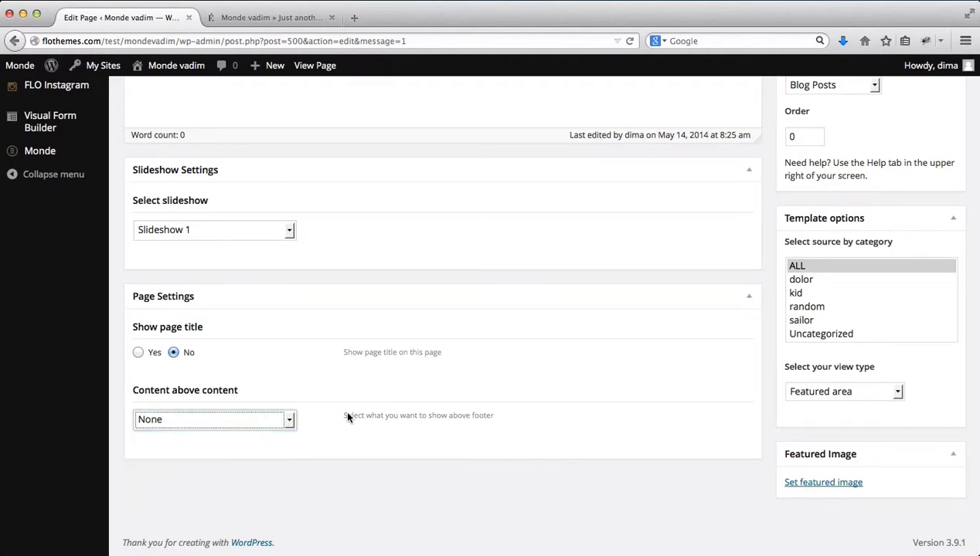
click(290, 422)
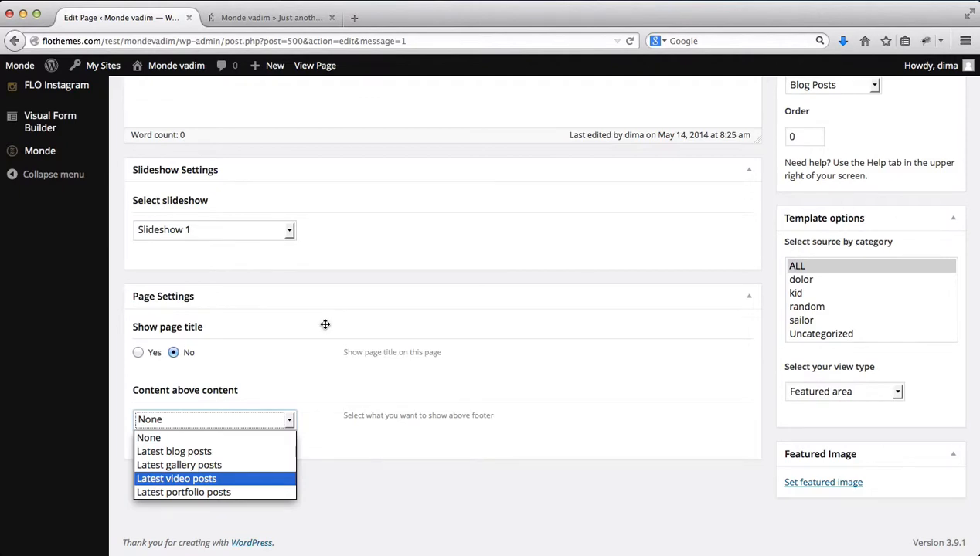
click(238, 457)
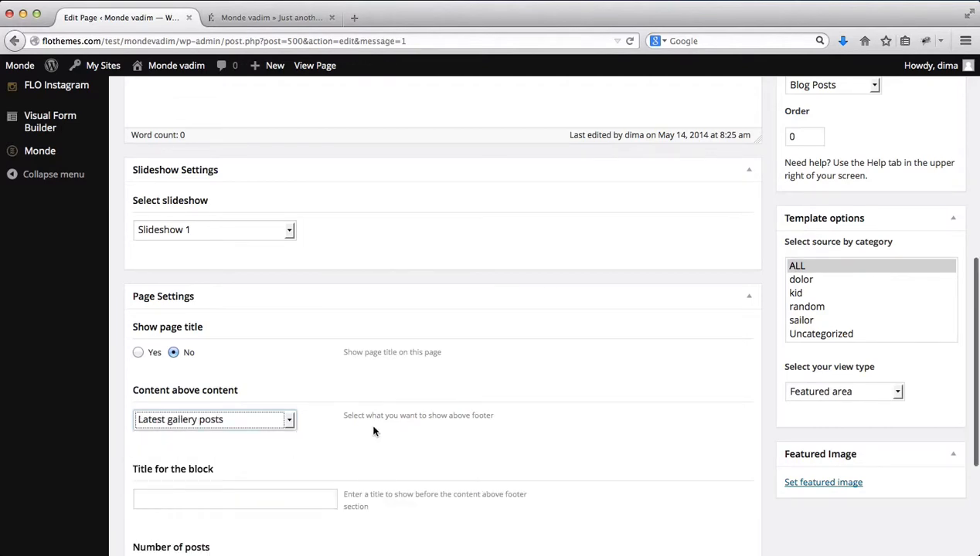
- Enter "Best Gallery Posts" as the title for the gallery posts block
scroll(374, 430, down, 3)
click(207, 372)
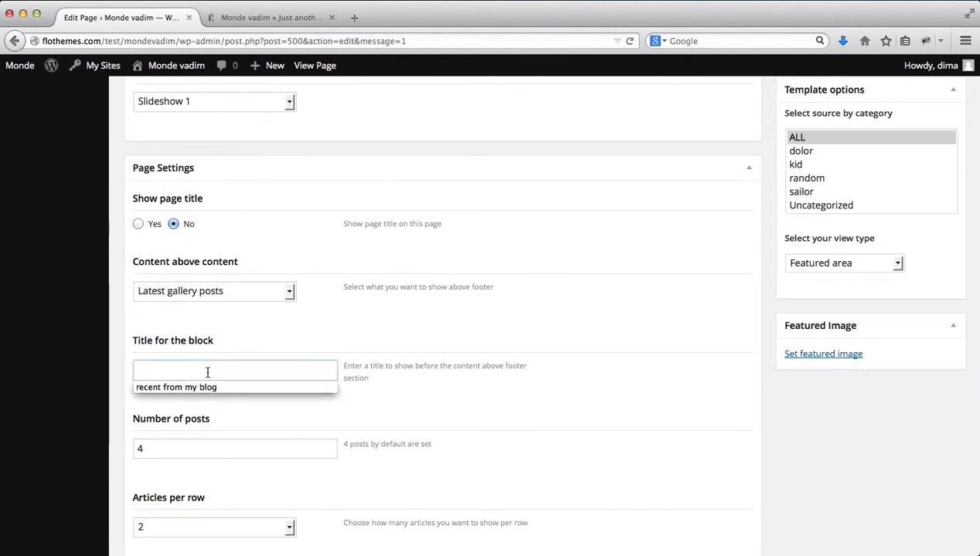
text(Best )
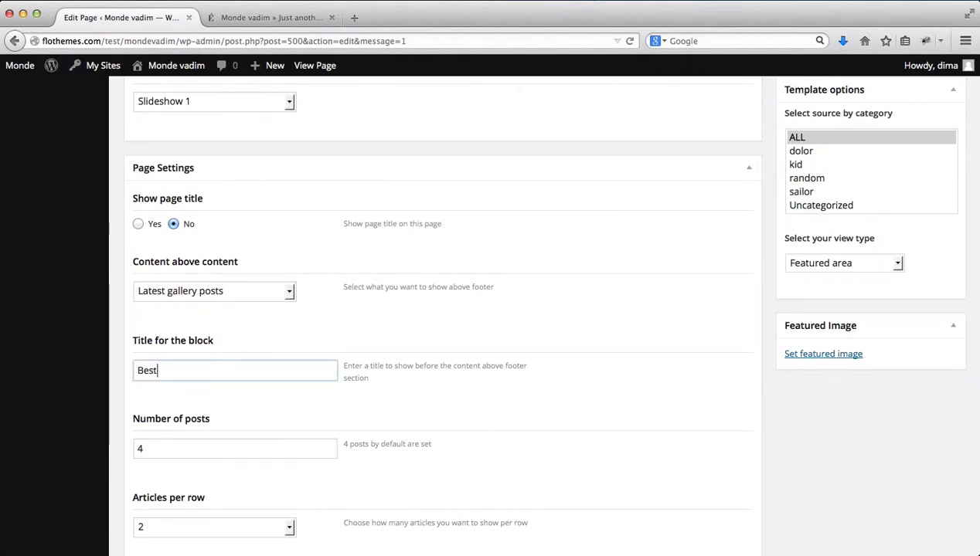
text(Gallery)
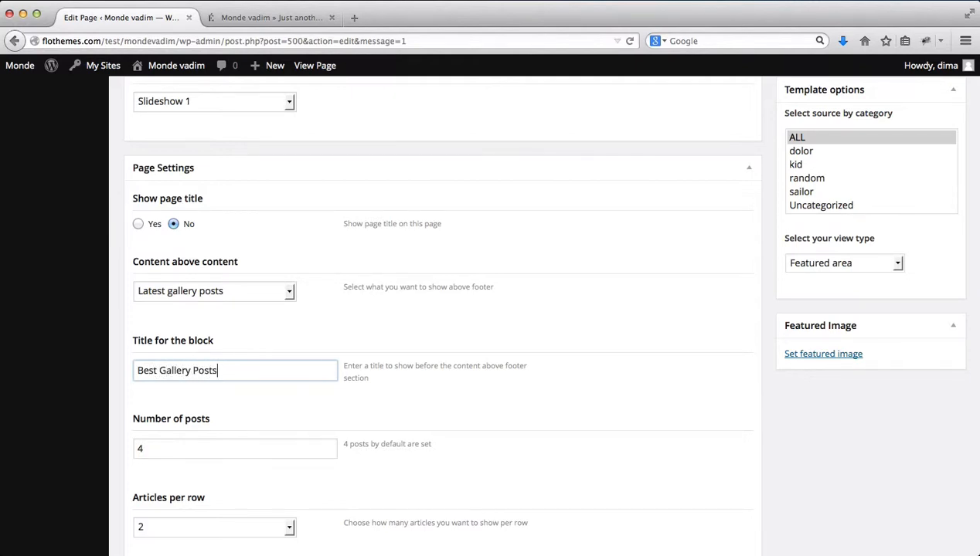
text( Posts)
- Choose 2 articles per row for the gallery posts block and update the page
scroll(181, 356, down, 2)
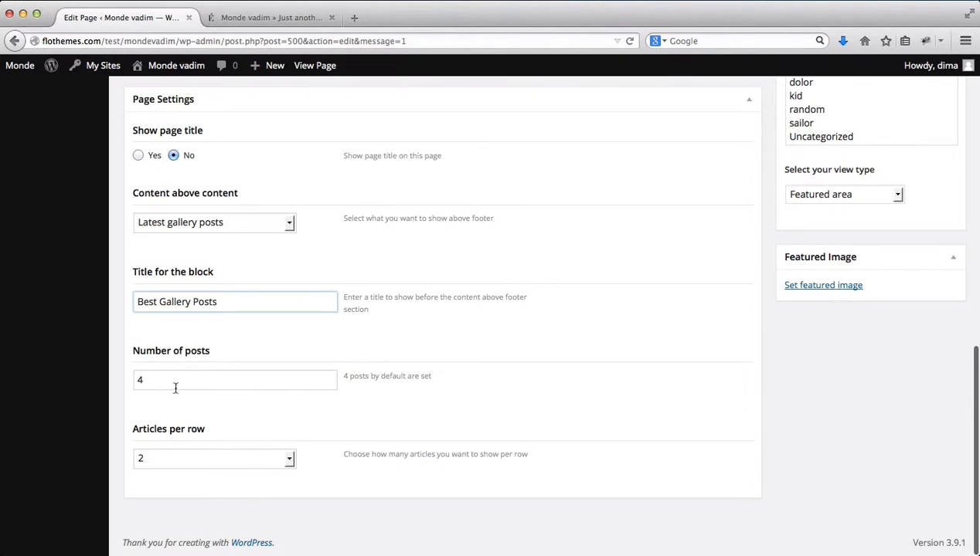
click(290, 460)
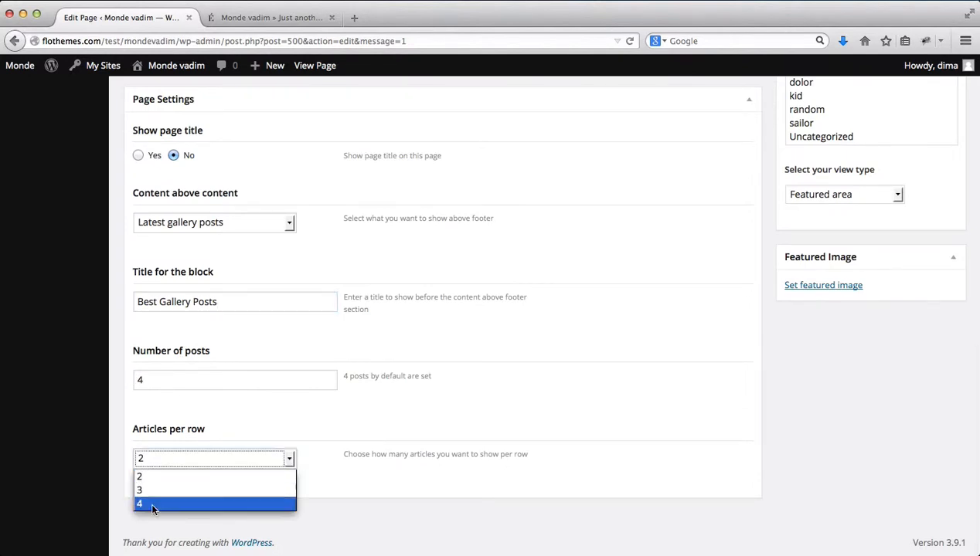
click(160, 475)
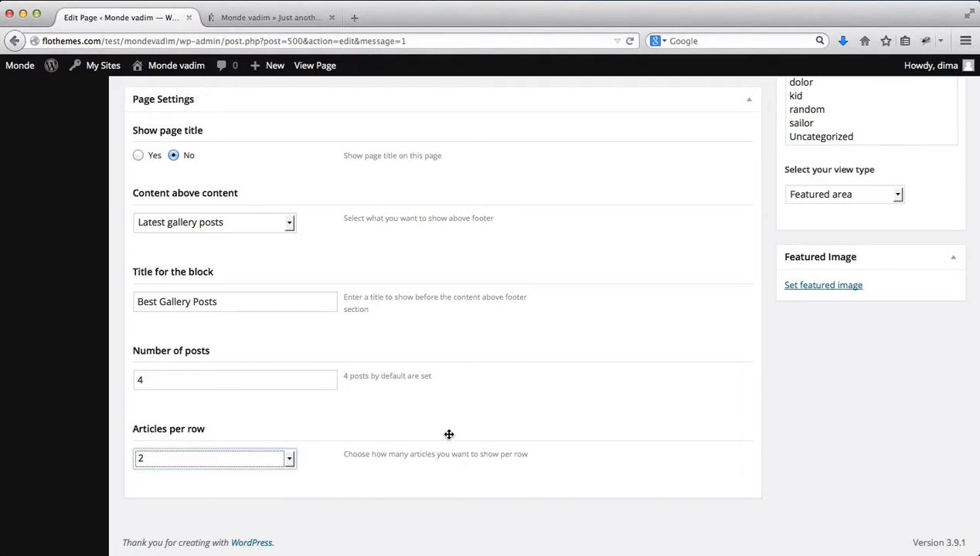
scroll(448, 436, up, 5)
scroll(761, 390, up, 7)
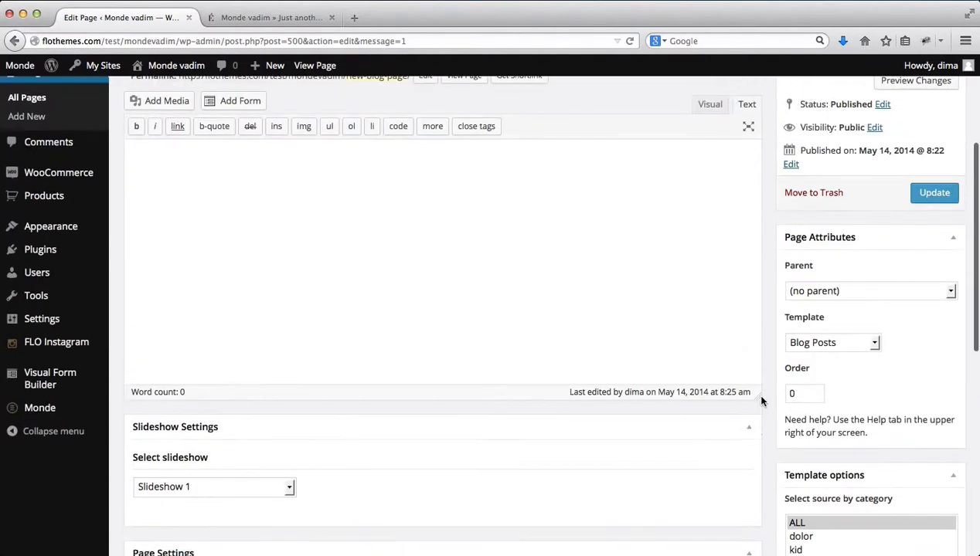
click(931, 190)
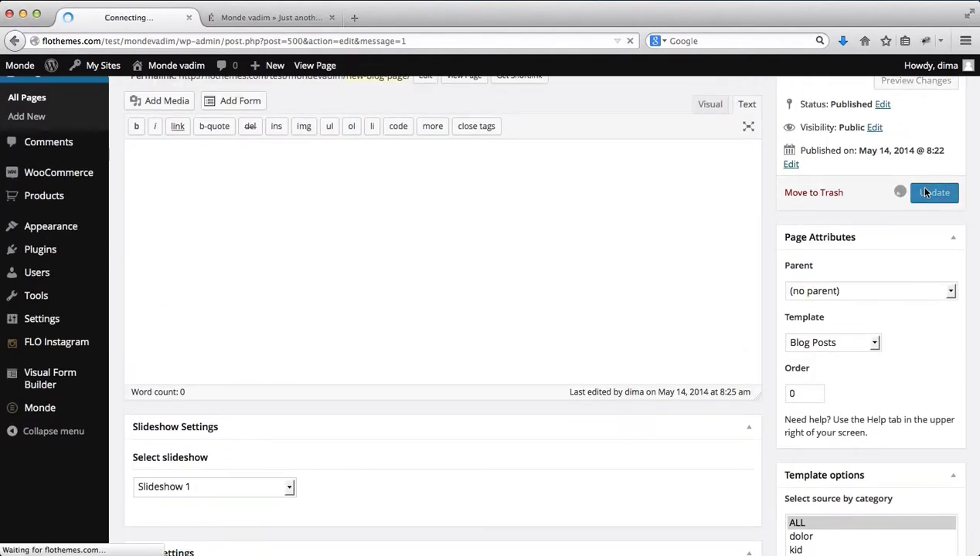
- Reload the live New Blog Page and examine the Best Gallery Posts block above the footer
key(ctrl+Tab)
key(super+r)
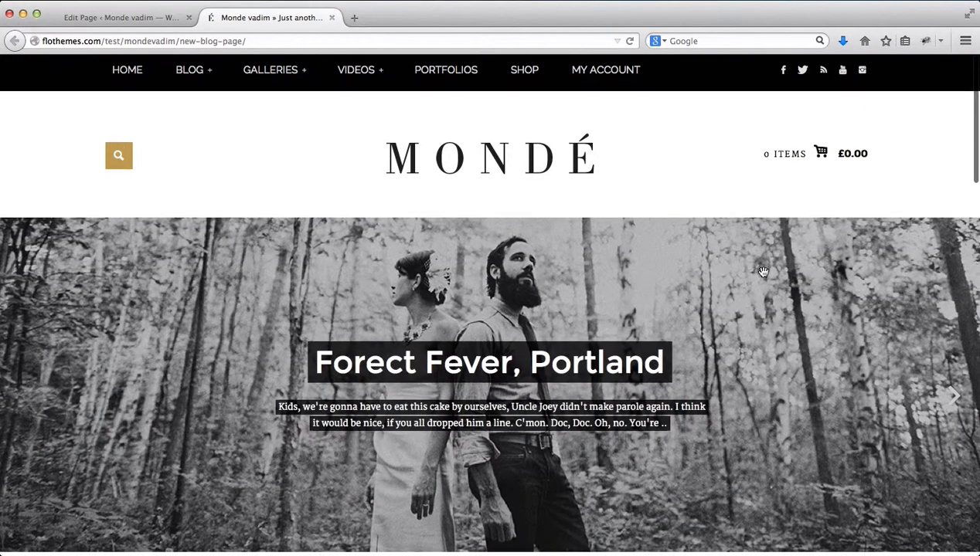
scroll(763, 274, down, 5)
scroll(763, 272, down, 6)
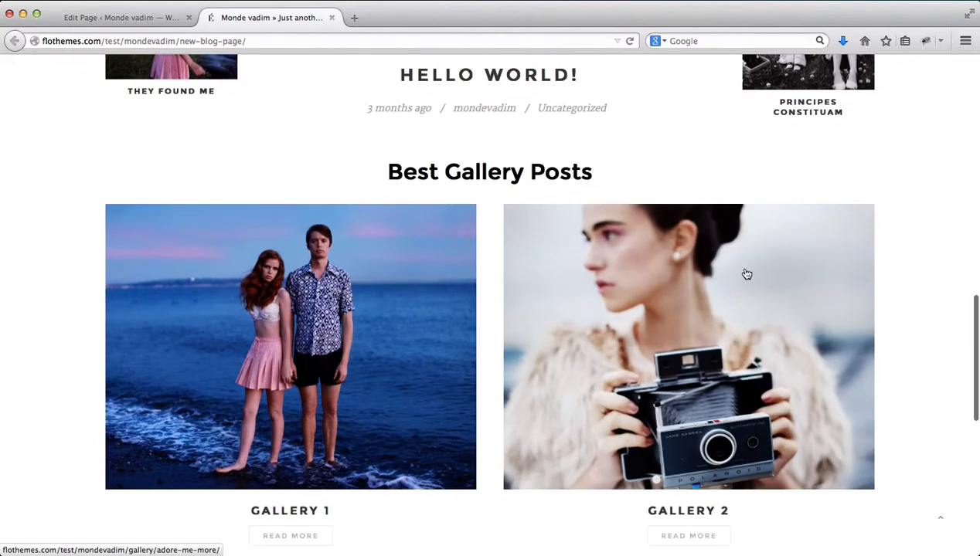
scroll(436, 164, down, 2)
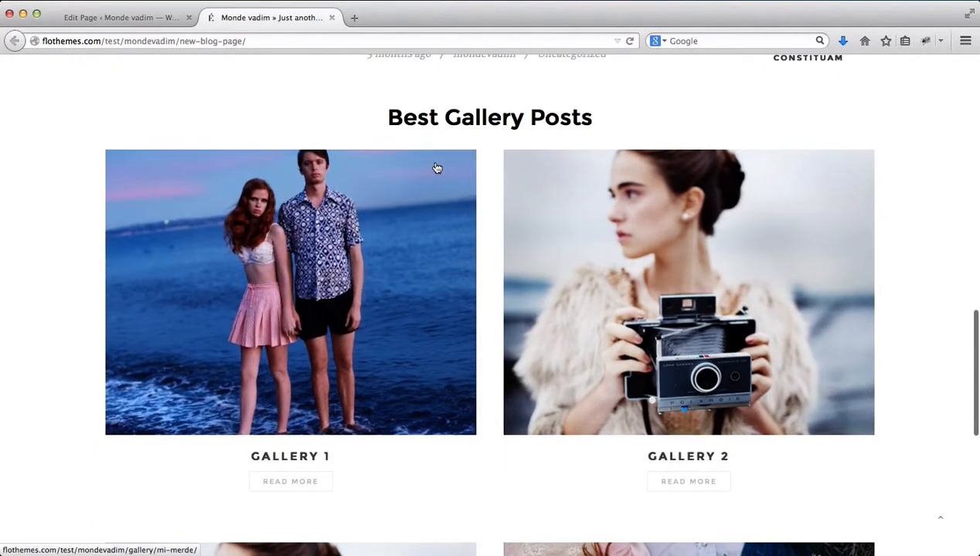
scroll(565, 182, down, 6)
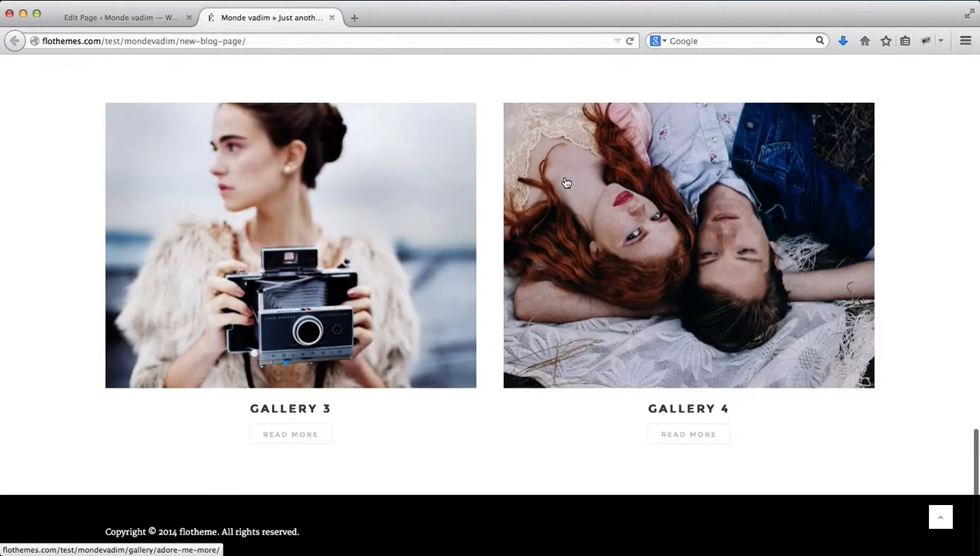
scroll(564, 182, up, 6)
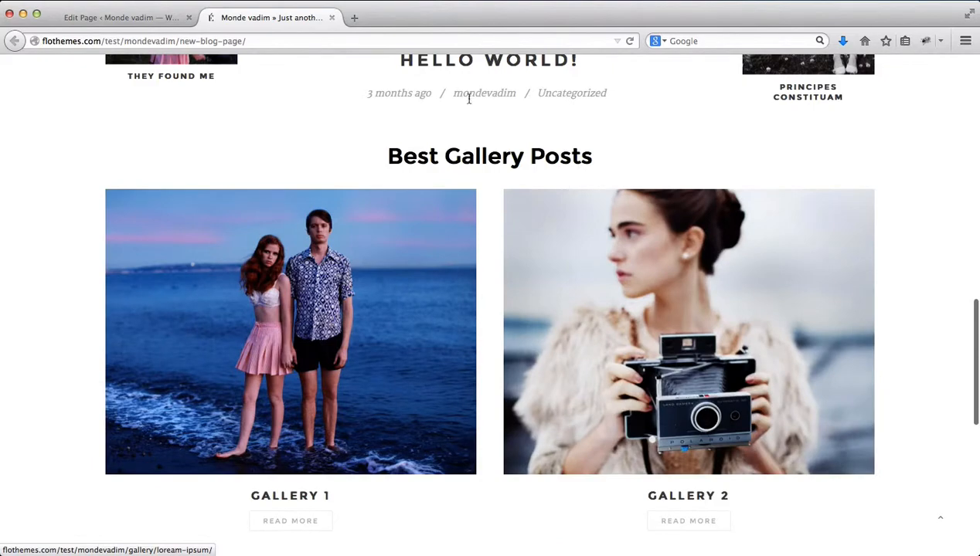
- Return to the page editor and review the slideshow, template and page settings
click(129, 20)
scroll(687, 266, down, 6)
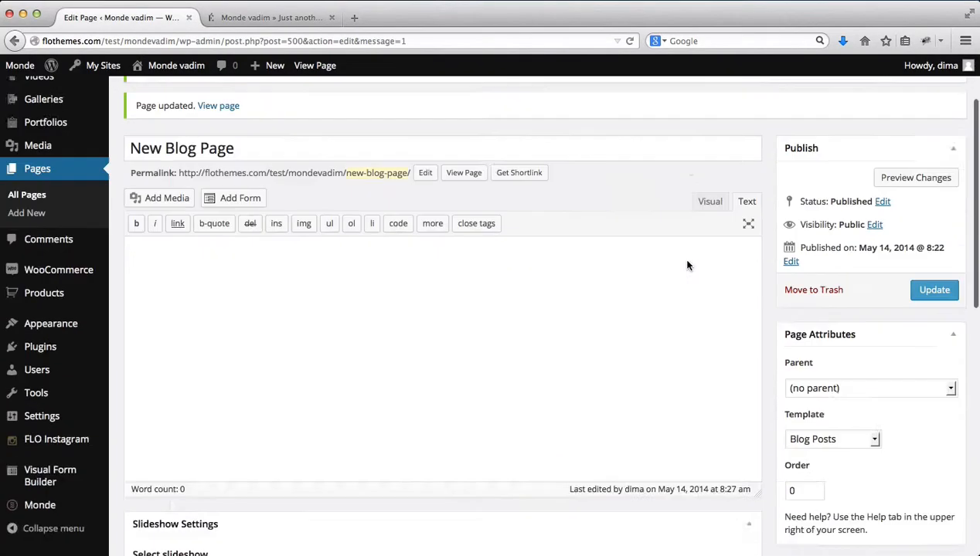
scroll(687, 261, down, 4)
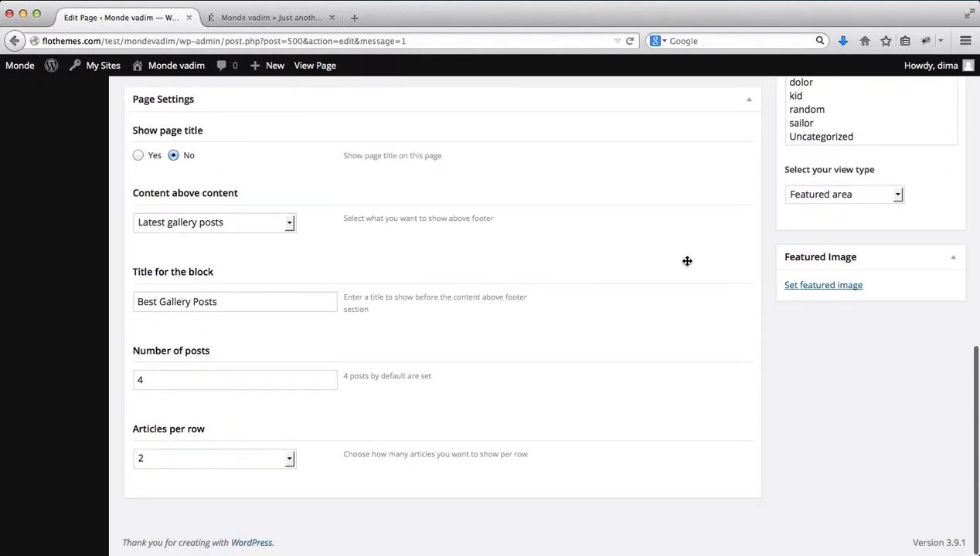
scroll(700, 264, up, 3)
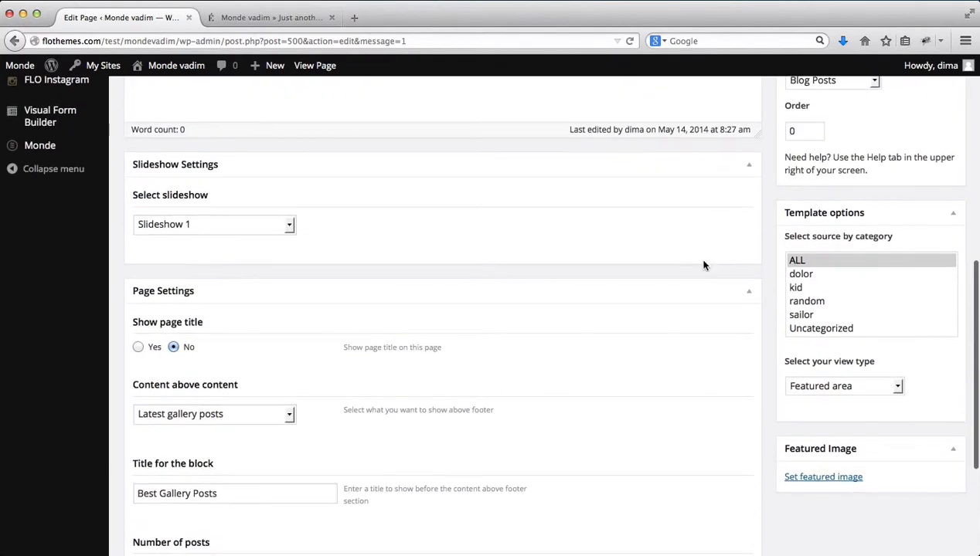
- Collapse the Page Settings section and expand it again
click(749, 295)
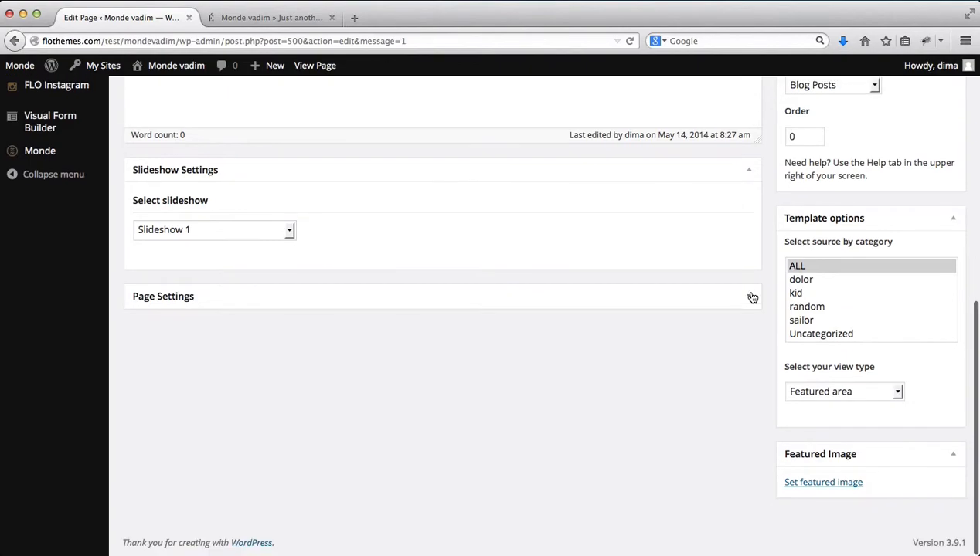
scroll(770, 334, up, 1)
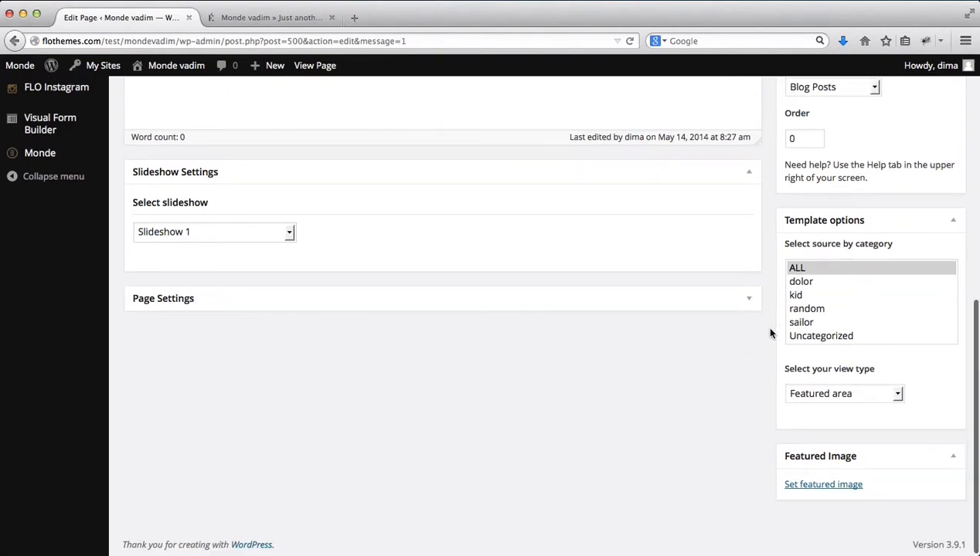
click(754, 308)
- Leave the page editor and open the Monde theme's general settings
scroll(753, 309, up, 6)
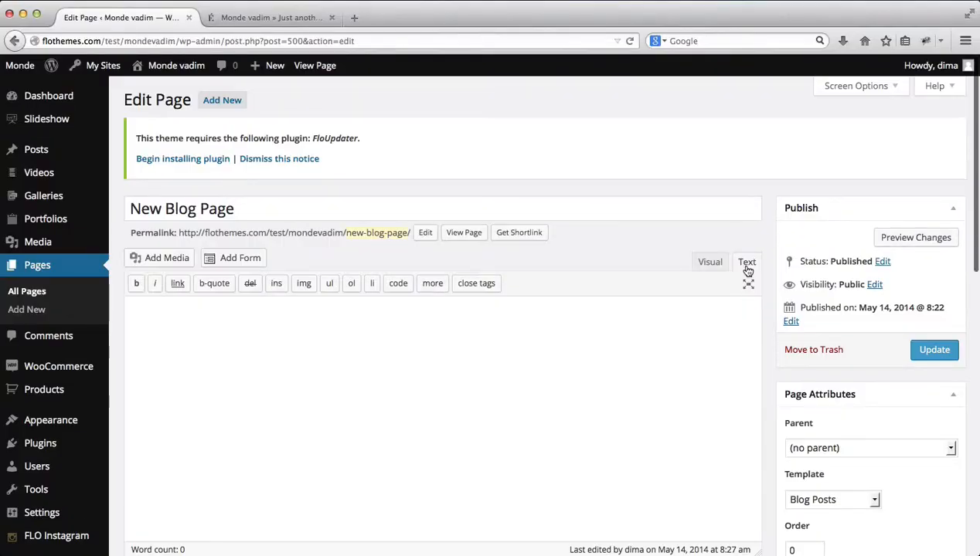
scroll(745, 274, down, 3)
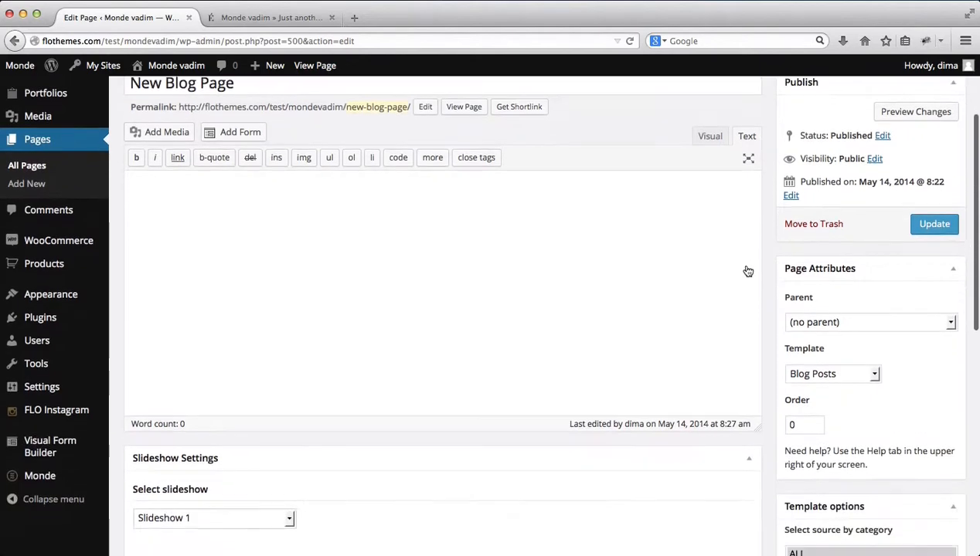
click(56, 487)
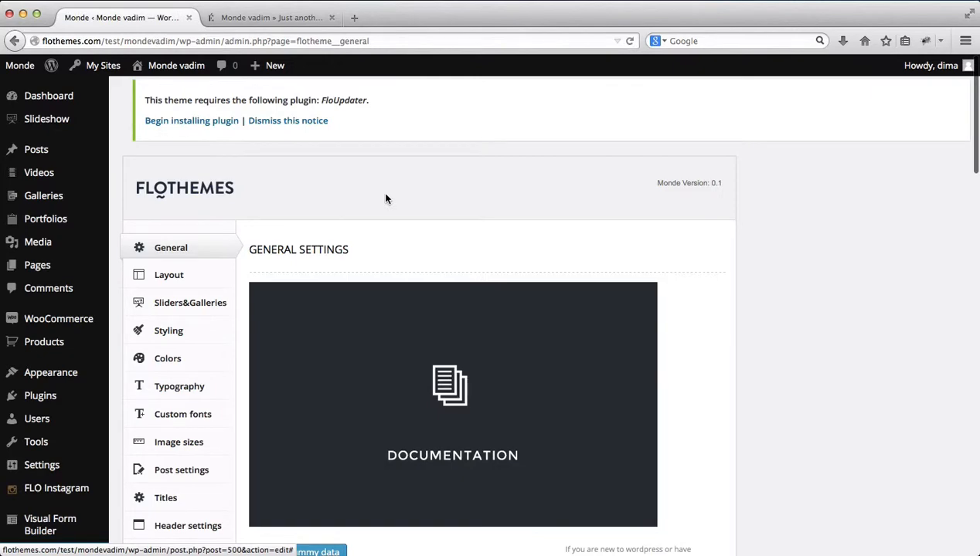
- Open the theme's Layout, Image sizes, Post settings and Content settings pages, each in a new browser tab
scroll(382, 198, down, 1)
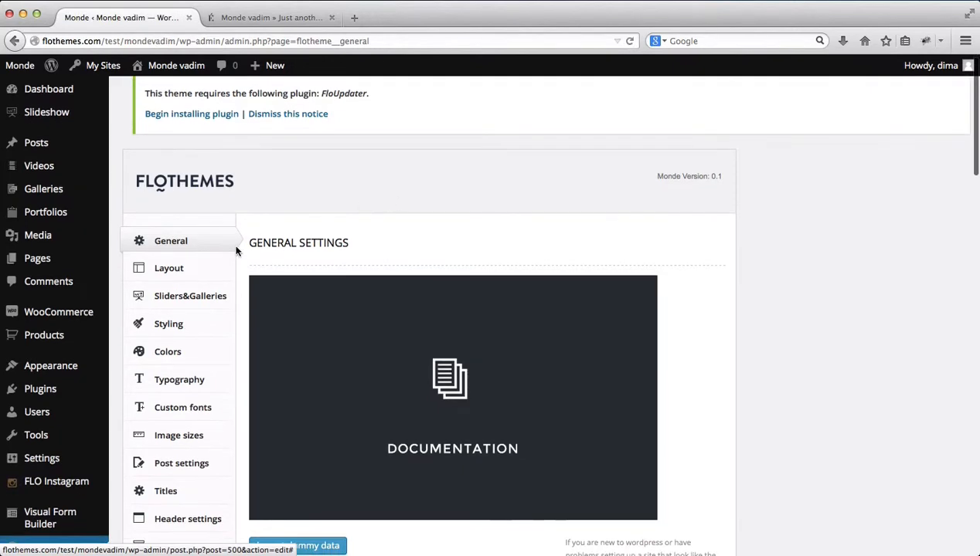
super+click(182, 270)
scroll(181, 272, down, 2)
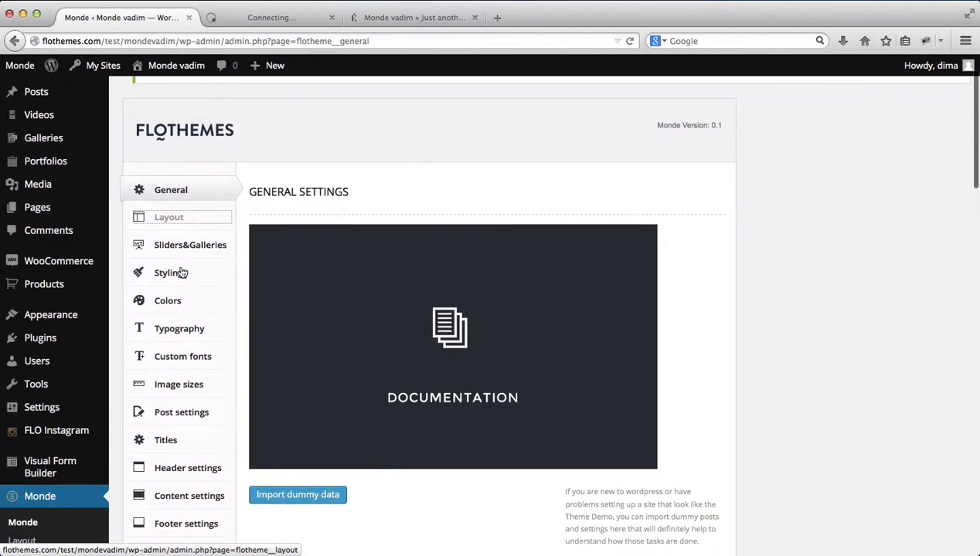
super+click(180, 386)
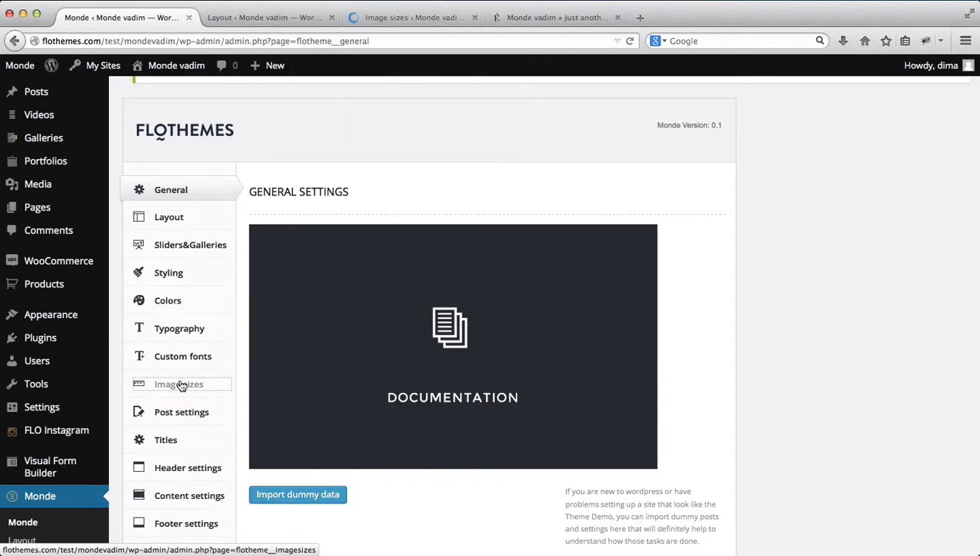
scroll(181, 385, down, 3)
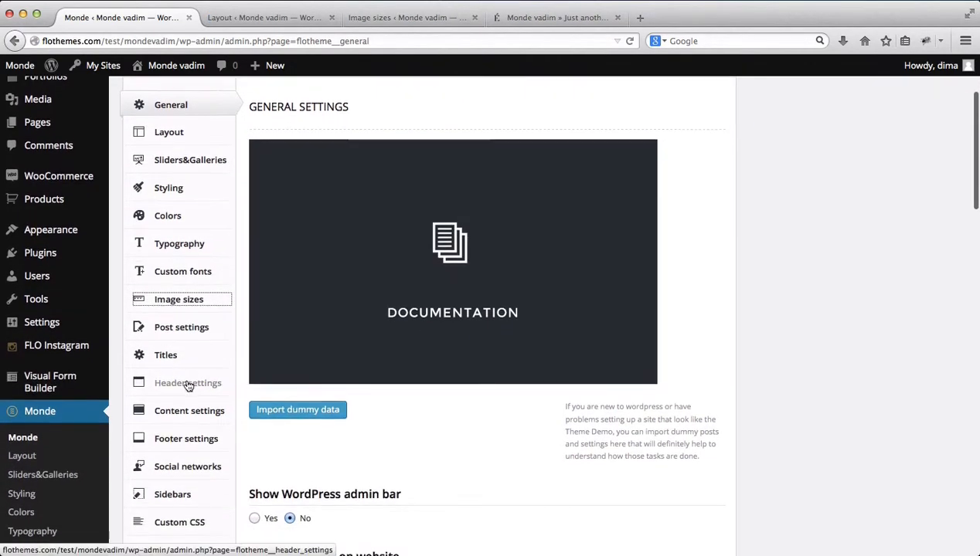
super+click(181, 329)
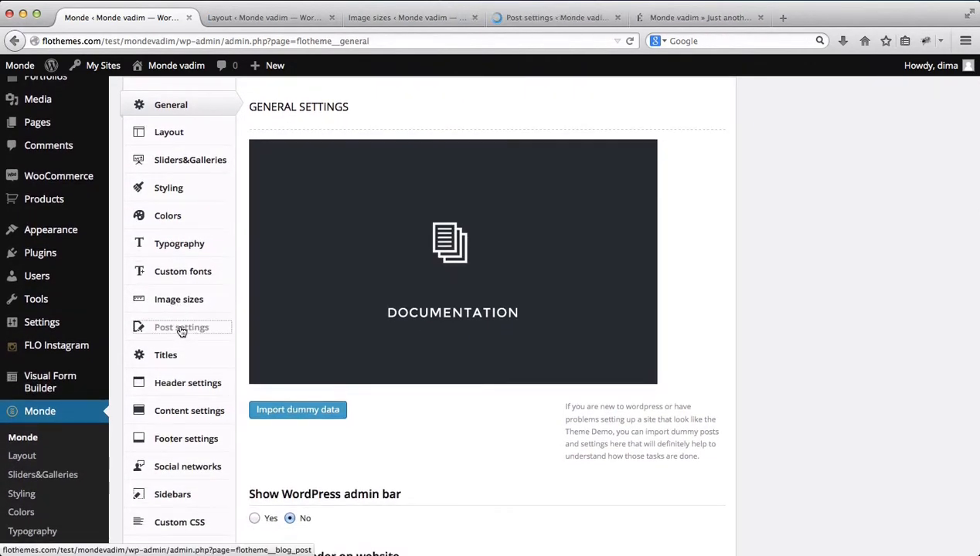
super+click(183, 418)
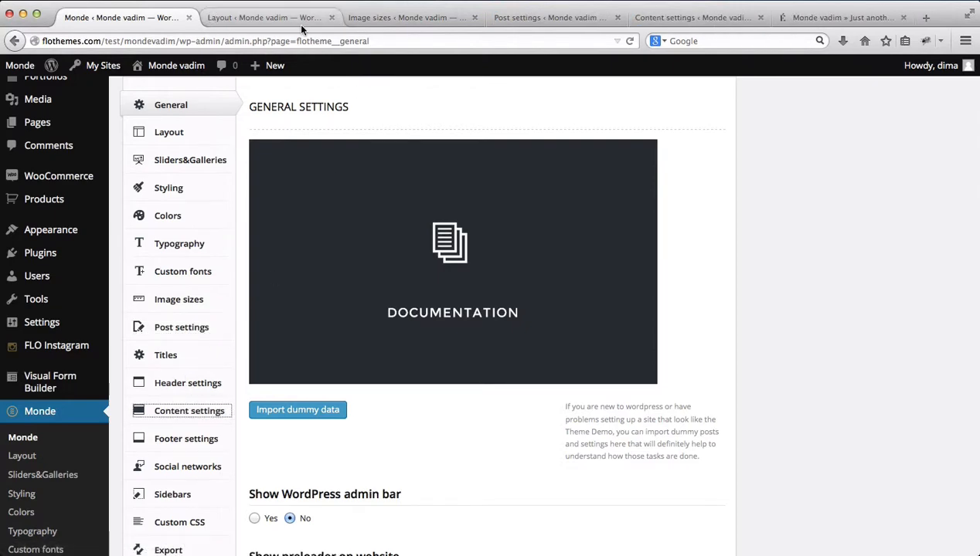
- Look through the opened theme settings pages, including Image sizes, Post settings and Content settings
key(ctrl+Tab)
key(ctrl+Tab)
key(ctrl+Tab)
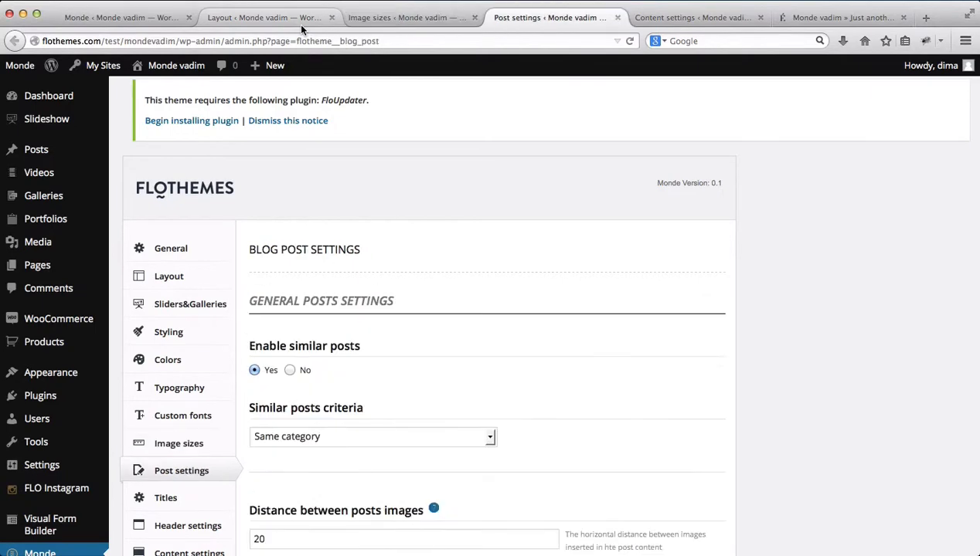
key(ctrl+Tab)
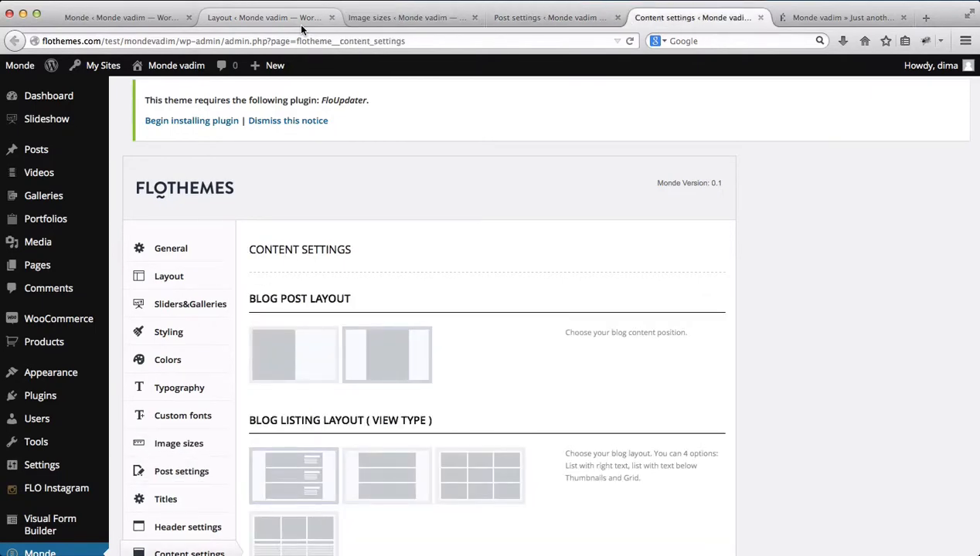
key(ctrl+shift+Tab)
key(ctrl+shift+Tab)
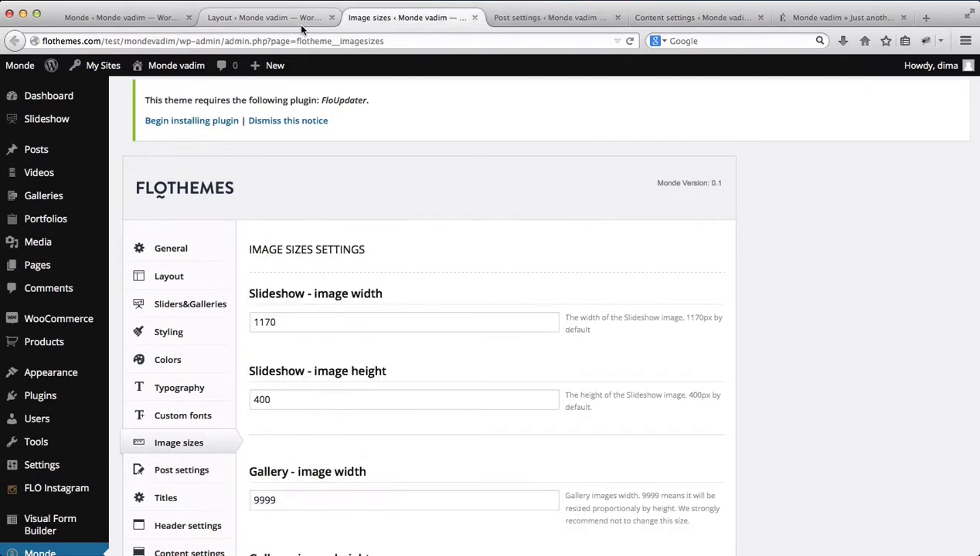
key(ctrl+Tab)
key(ctrl+Tab)
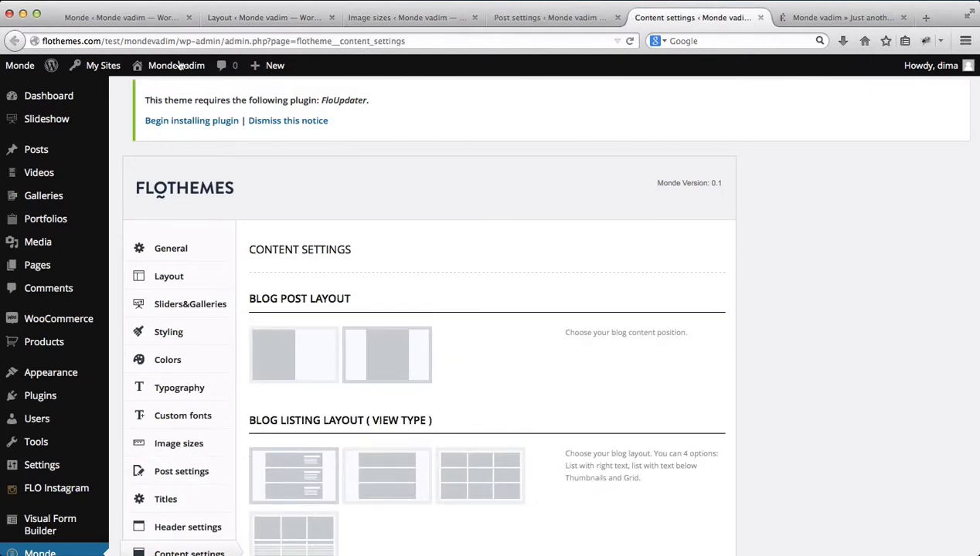
- Open the WordPress Reading settings in a new browser tab and switch to it
scroll(124, 87, down, 2)
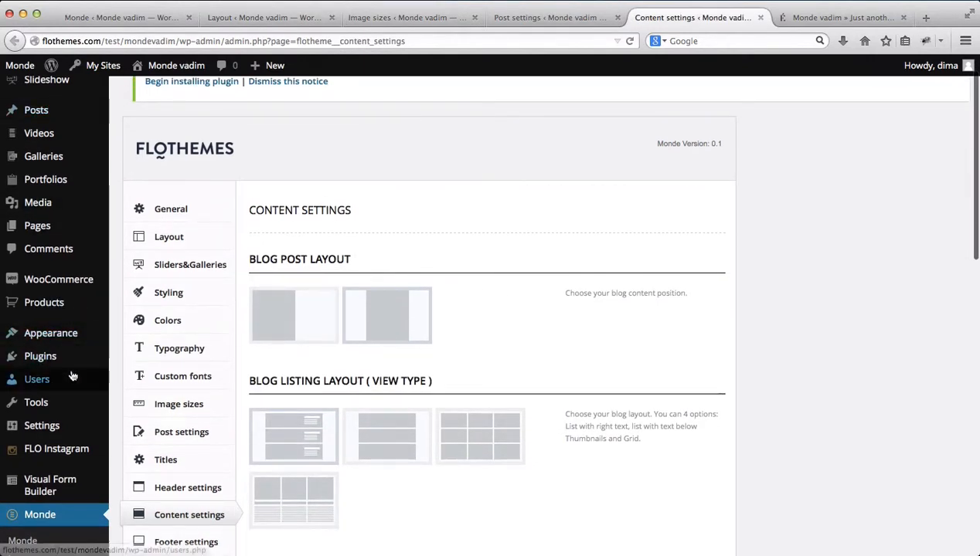
scroll(81, 417, down, 2)
mouse_move(59, 390)
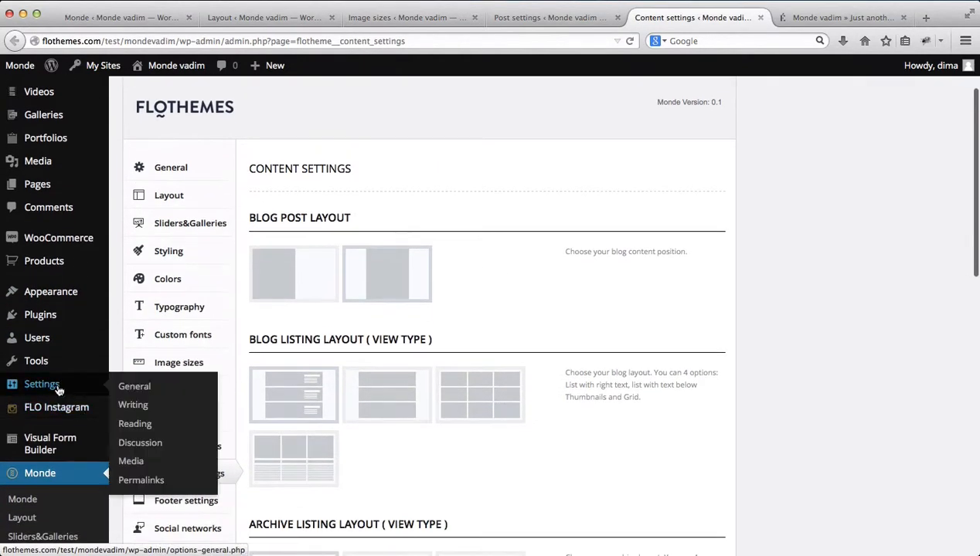
super+click(135, 426)
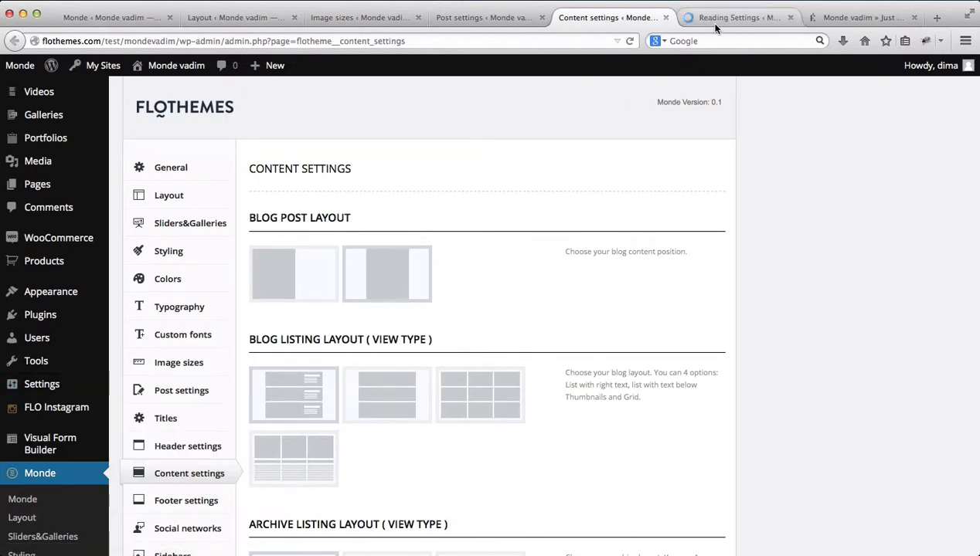
click(715, 25)
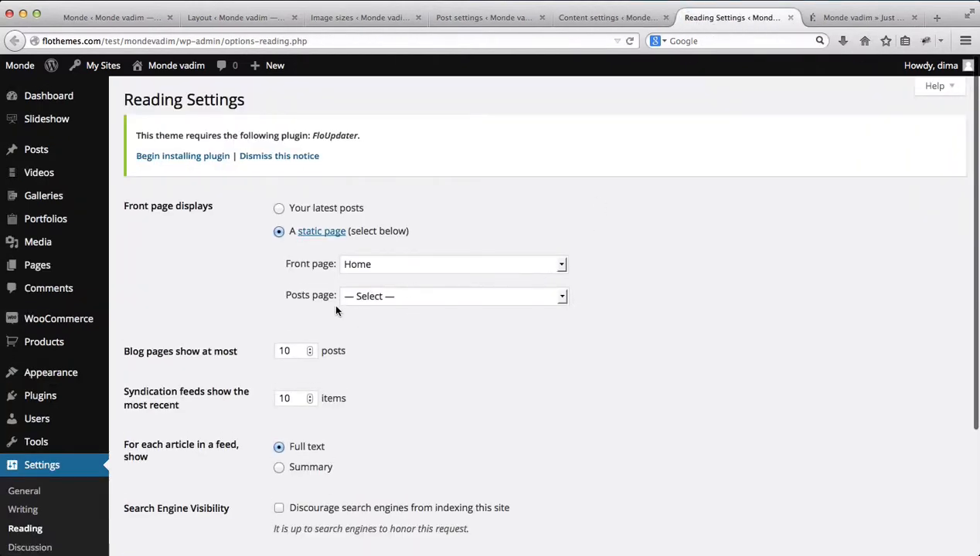
- Set the Posts page to New Blog Page in the Reading settings
click(389, 300)
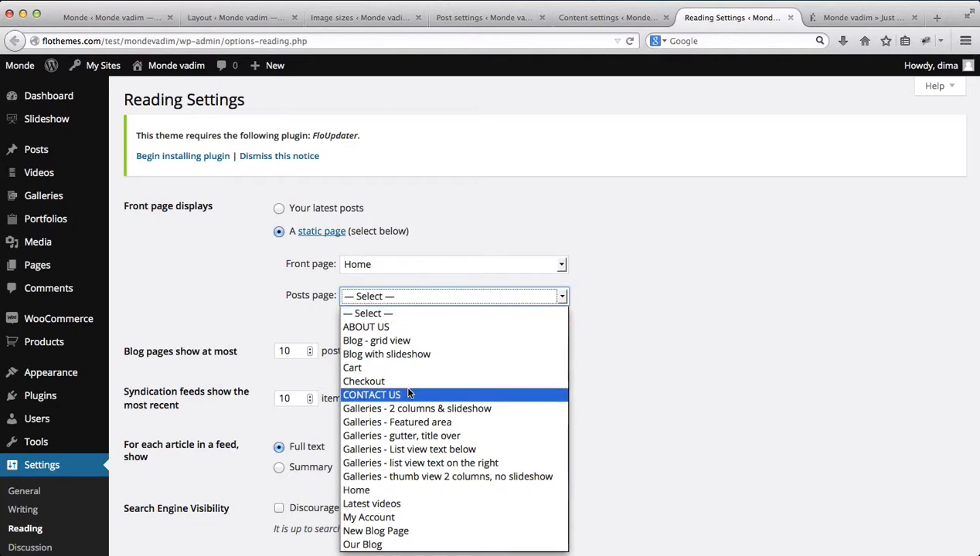
scroll(403, 384, down, 3)
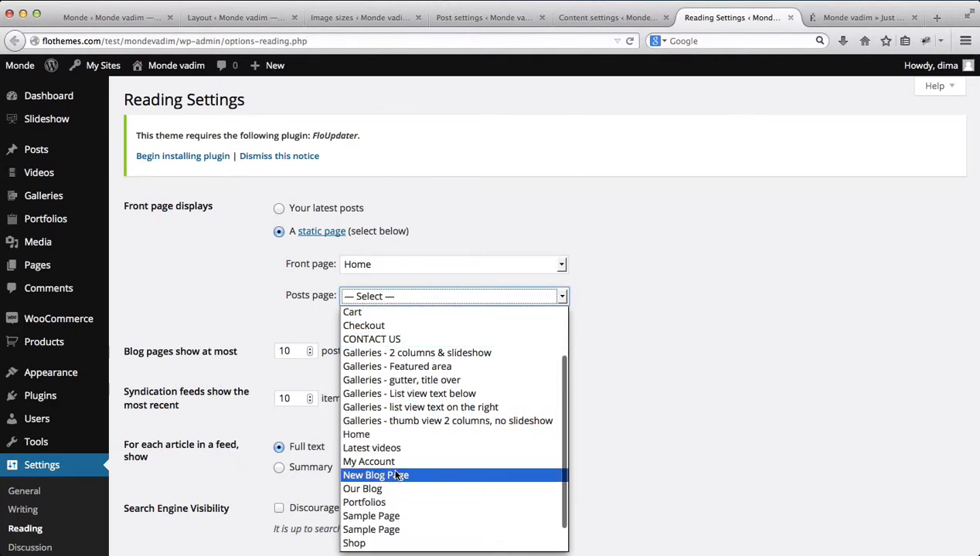
click(416, 476)
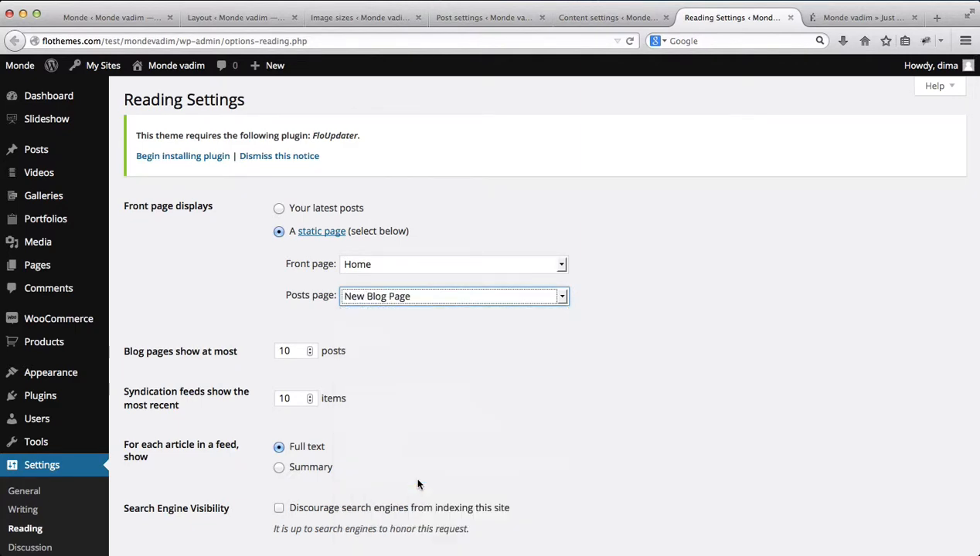
click(471, 408)
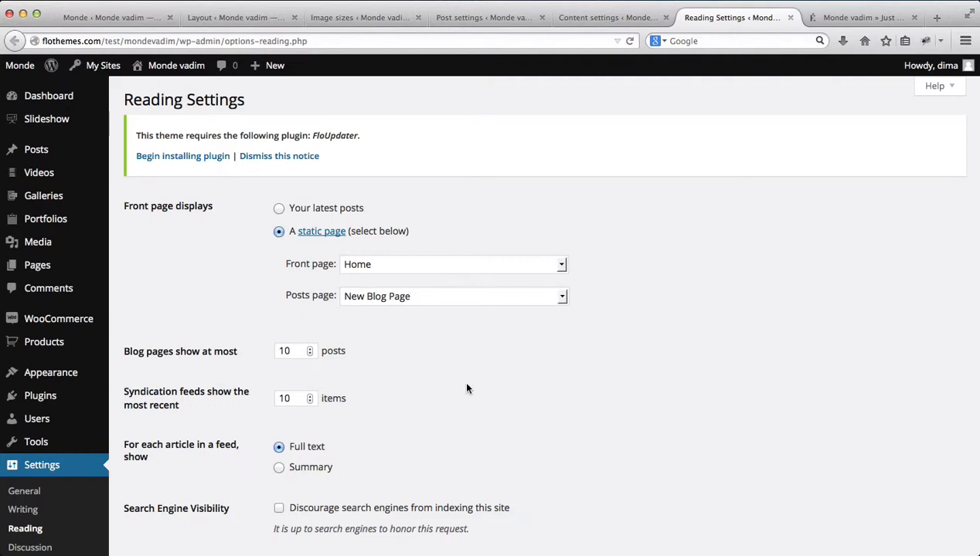
- Glance at the theme's Post settings page, then return to the Reading settings and save the changes
click(450, 18)
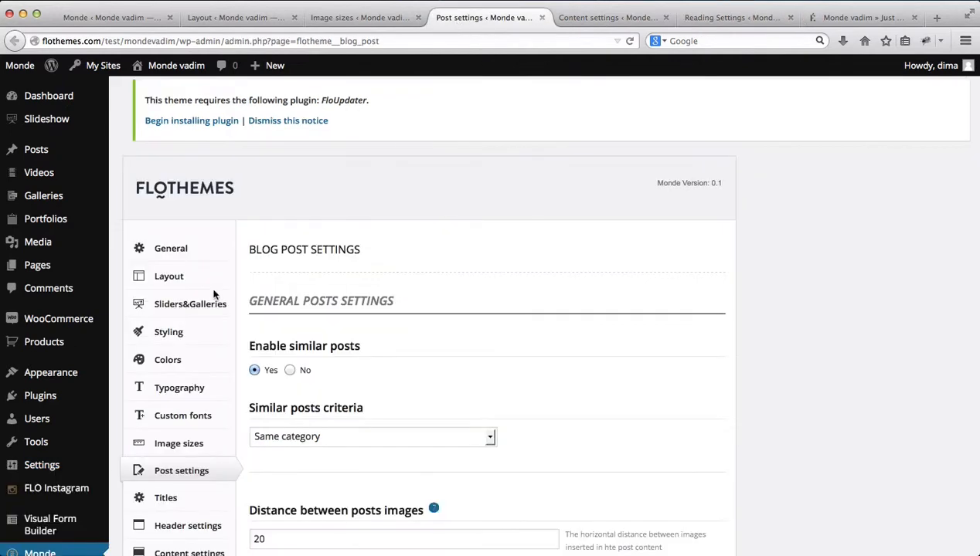
scroll(197, 339, down, 2)
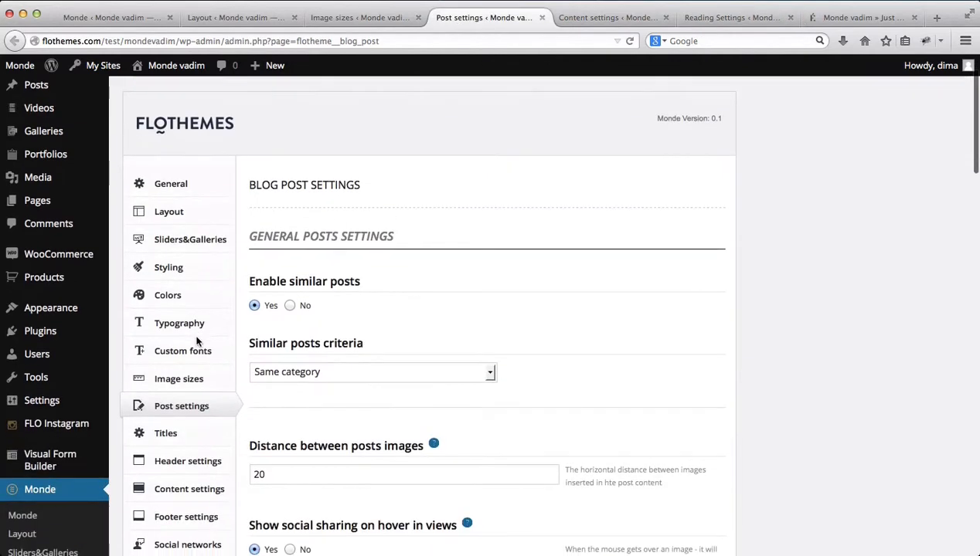
click(728, 18)
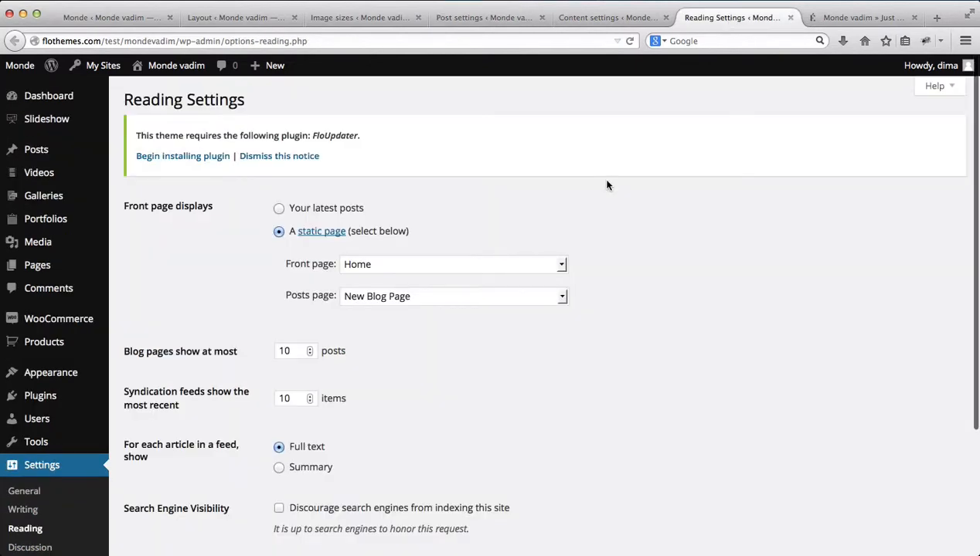
scroll(594, 188, down, 4)
click(175, 414)
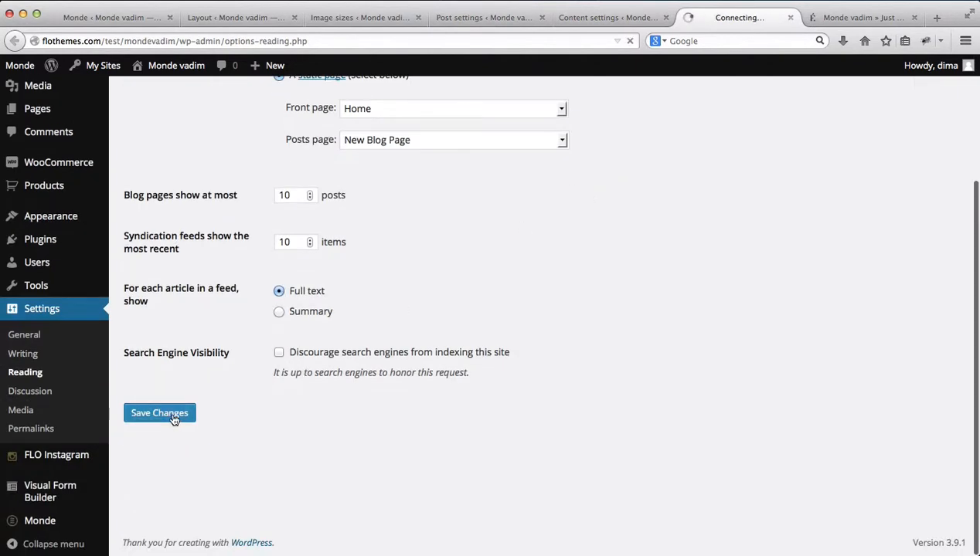
- Reload the new blog page on the site and examine its slideshow area and post listing before and after reloading
click(862, 17)
scroll(641, 190, down, 5)
scroll(641, 190, down, 3)
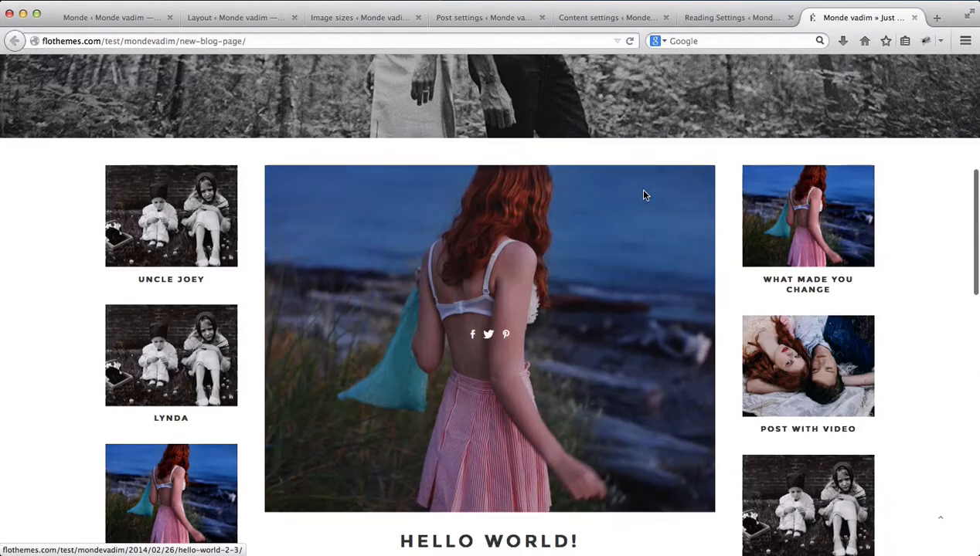
scroll(643, 192, up, 6)
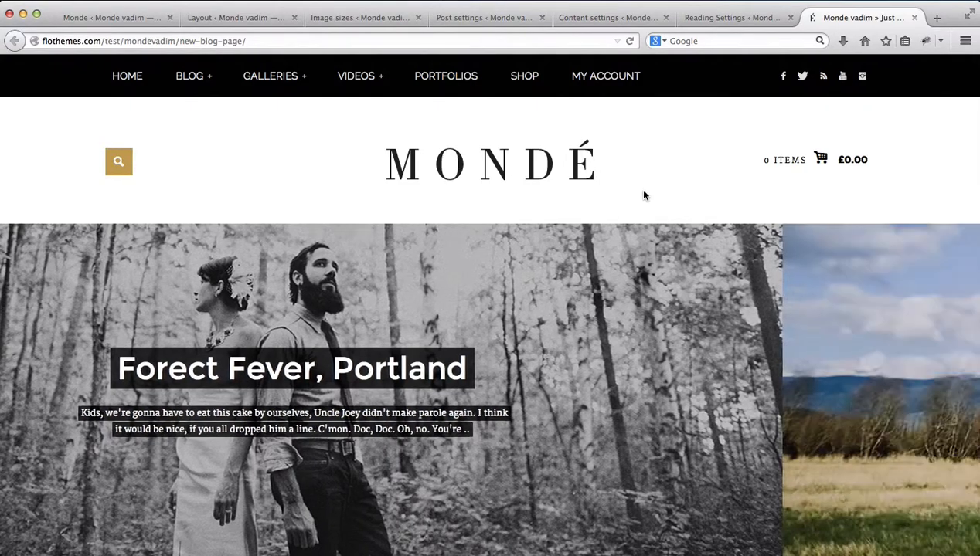
key(super+r)
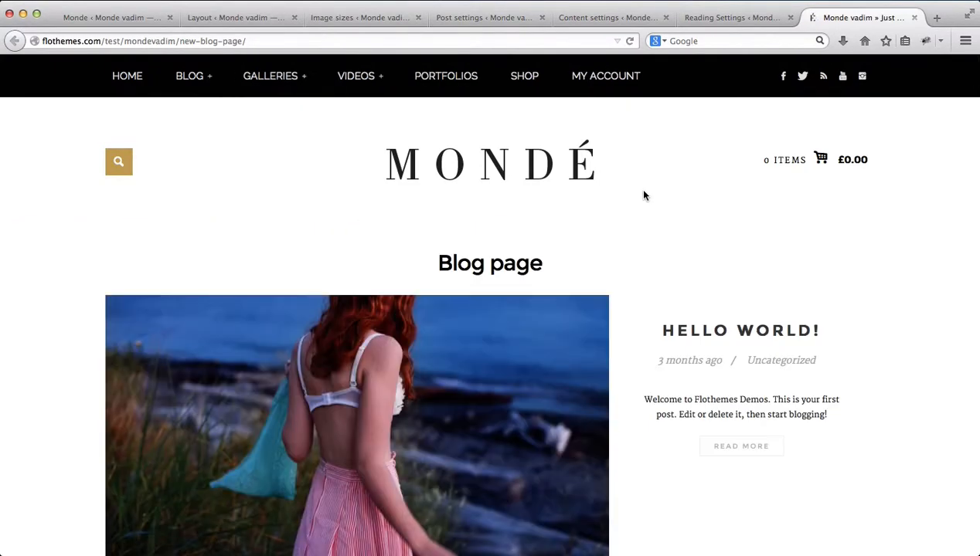
scroll(572, 290, down, 10)
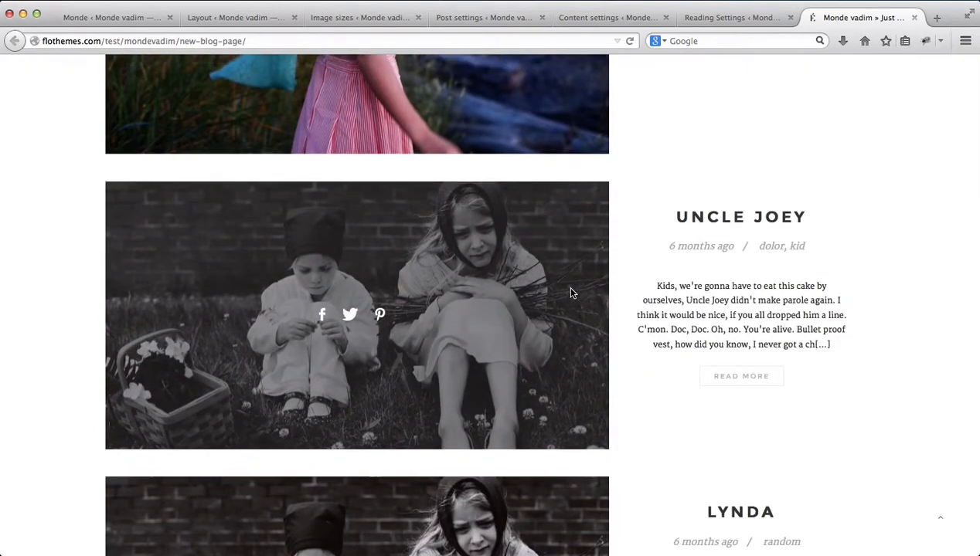
key(Home)
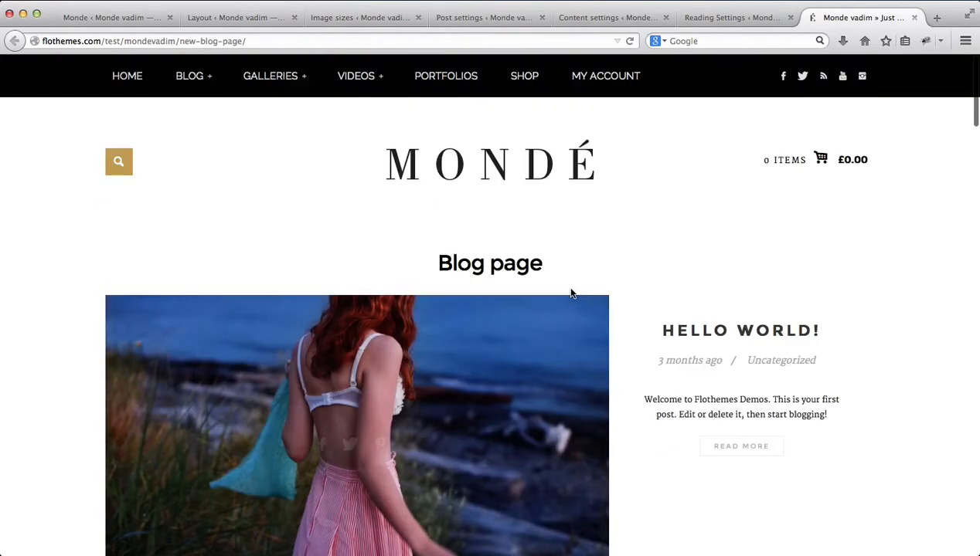
- Return to the Reading settings and close their browser tab
click(738, 18)
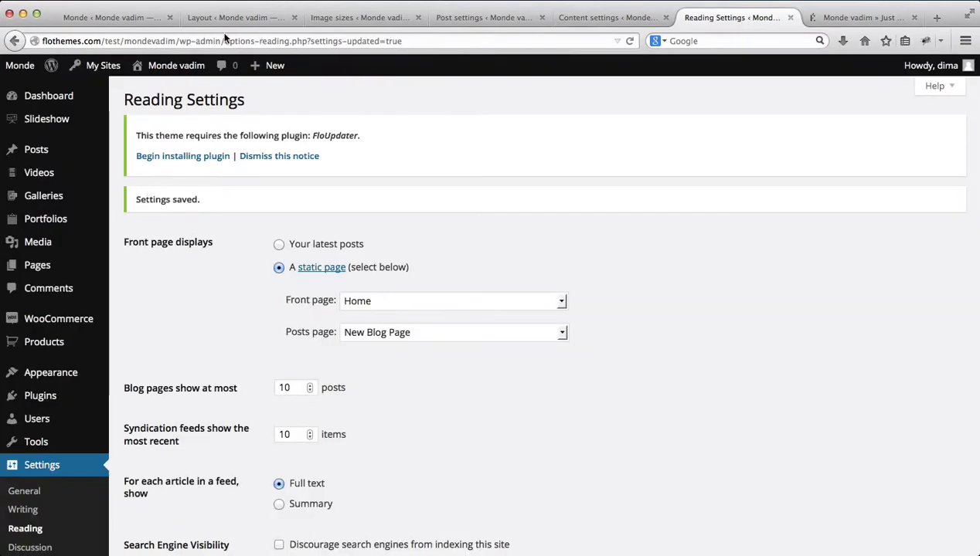
scroll(240, 276, down, 3)
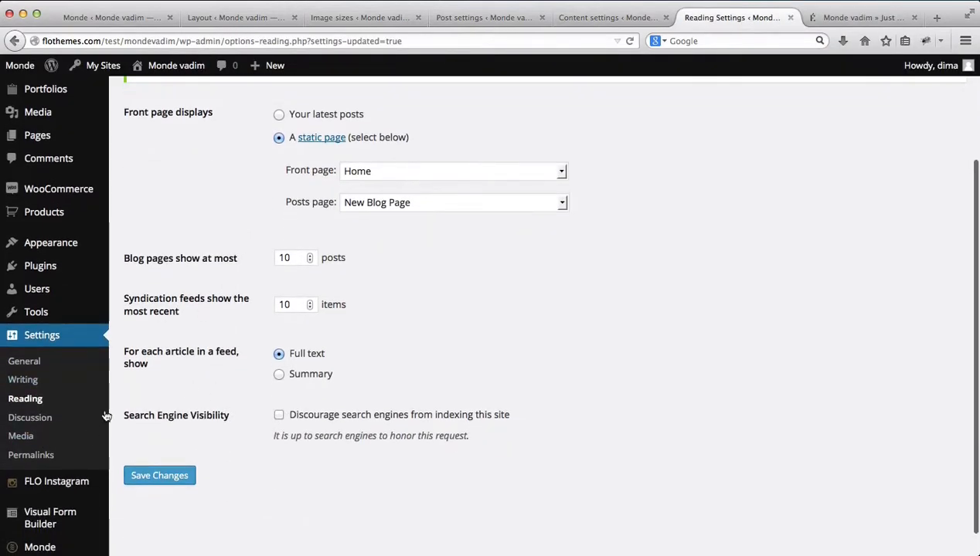
key(super+w)
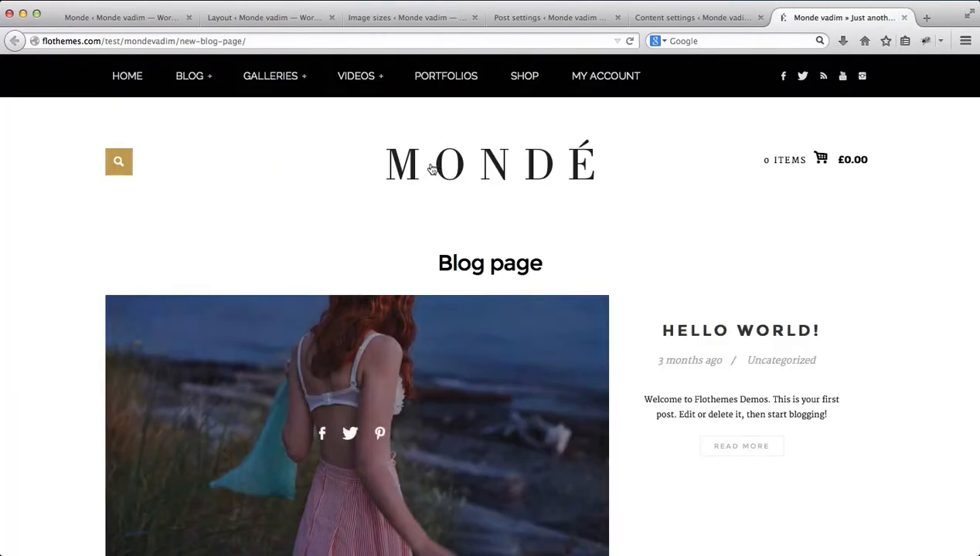
- Set the blog listing layout to the thumbnails view in the theme's Content settings
click(699, 18)
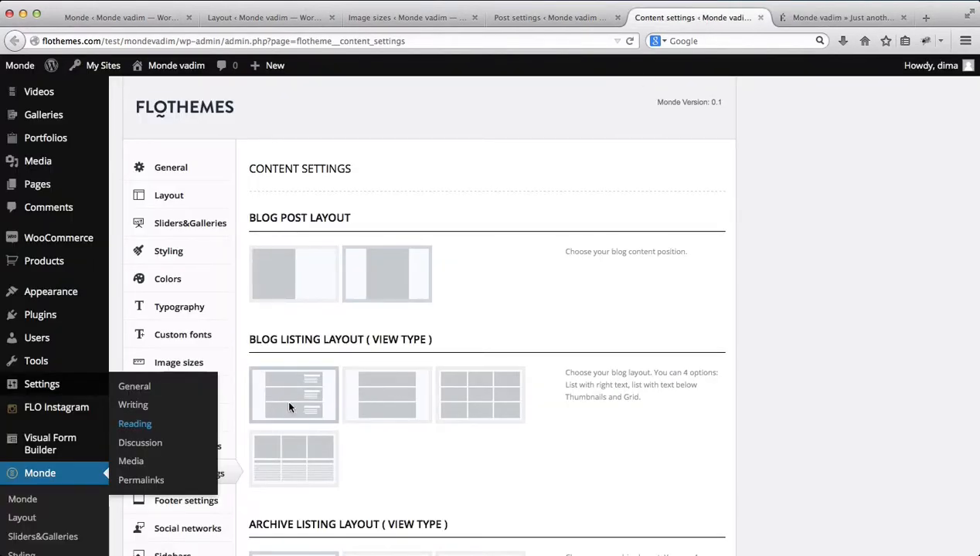
scroll(295, 398, down, 3)
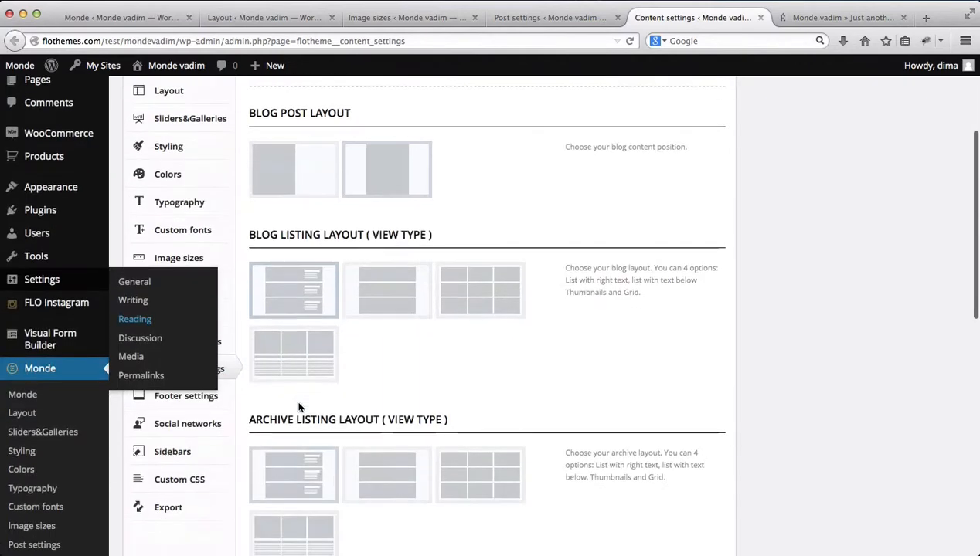
click(404, 293)
click(313, 354)
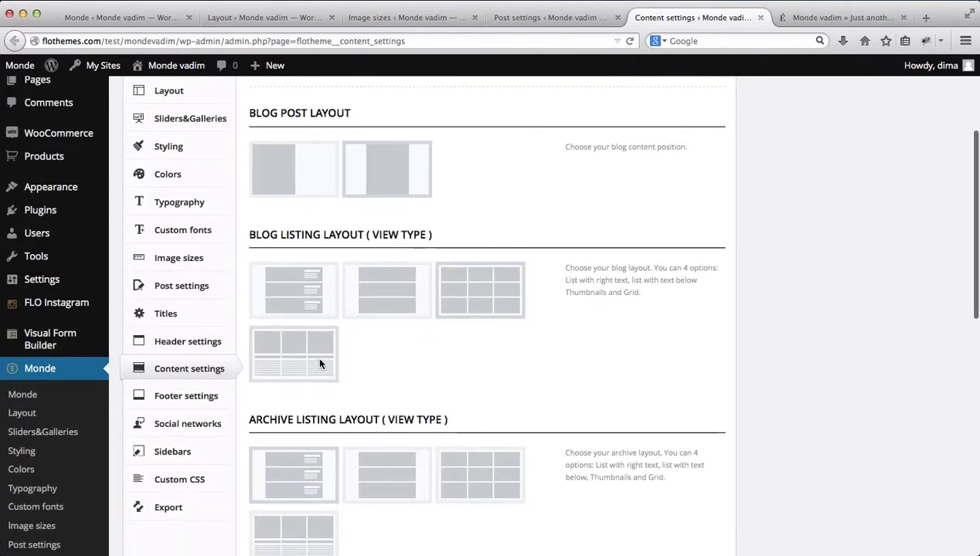
click(481, 301)
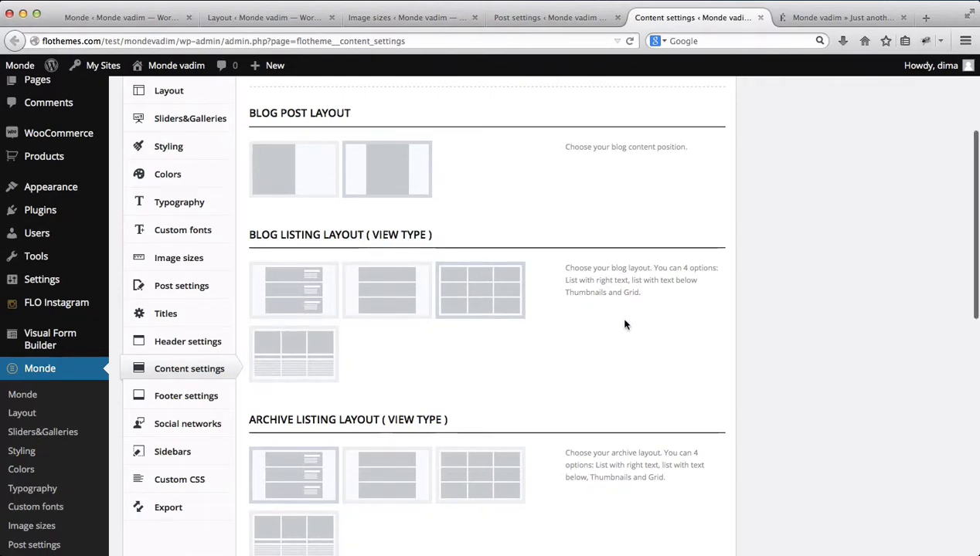
- Set the blog grid/thumbnail layout to four articles per row and update the theme settings
scroll(625, 325, down, 10)
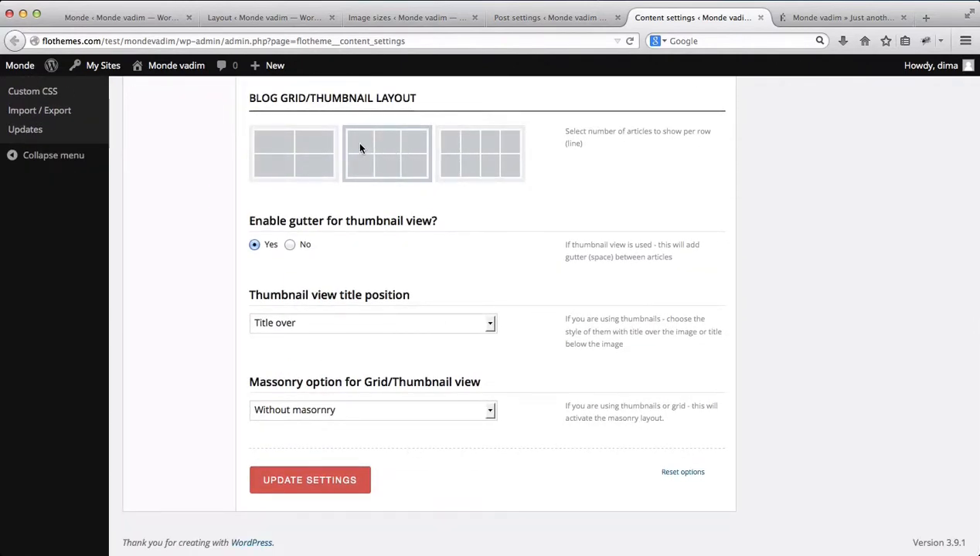
click(503, 152)
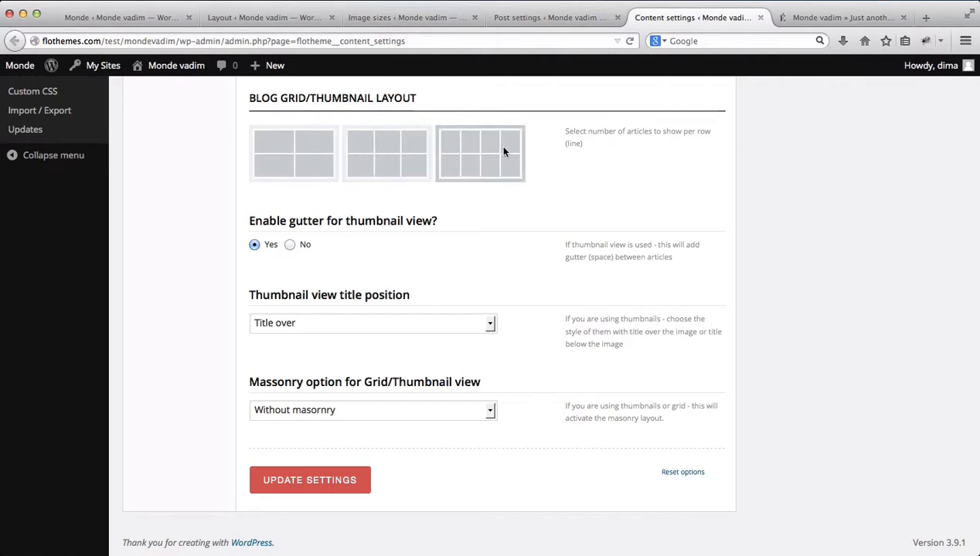
click(302, 489)
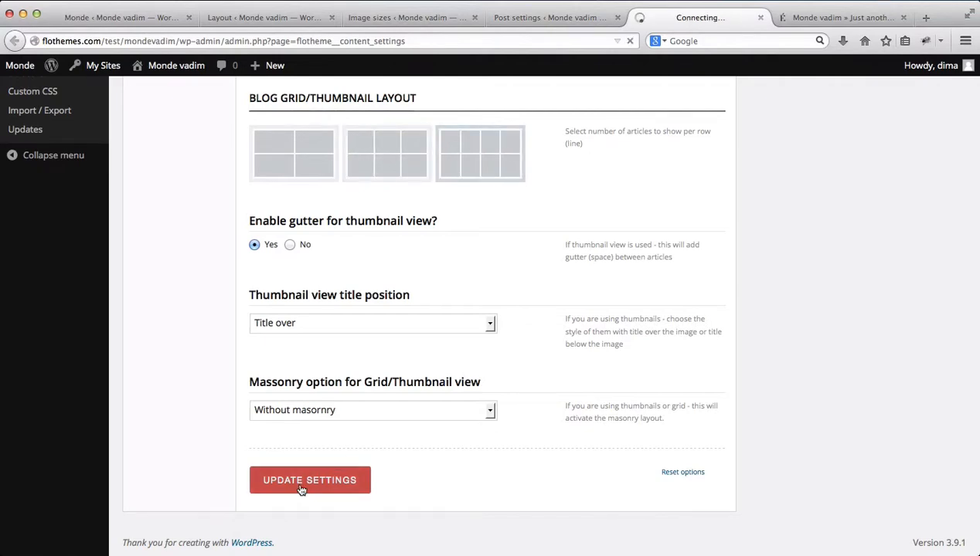
- Reload the blog page and examine its thumbnail listing down to the pagination
click(798, 19)
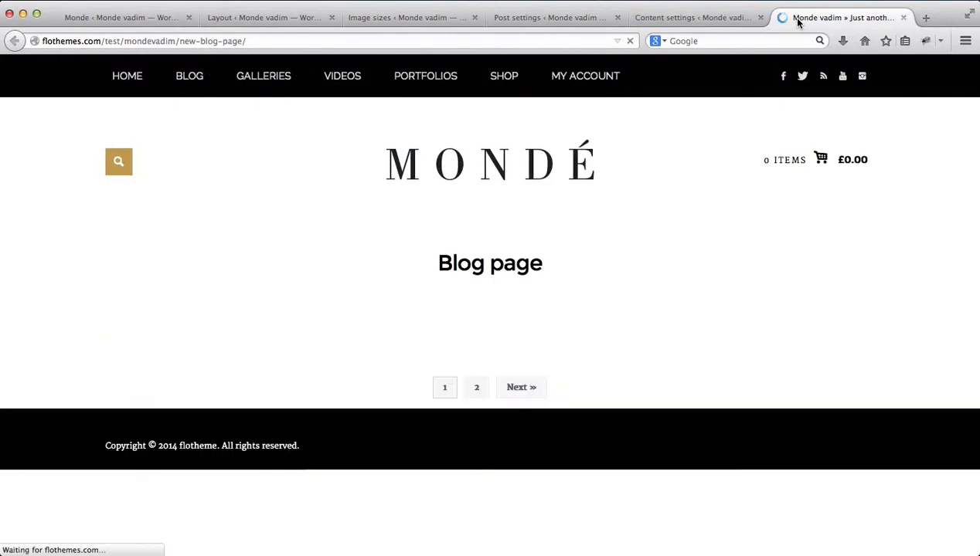
scroll(703, 179, down, 5)
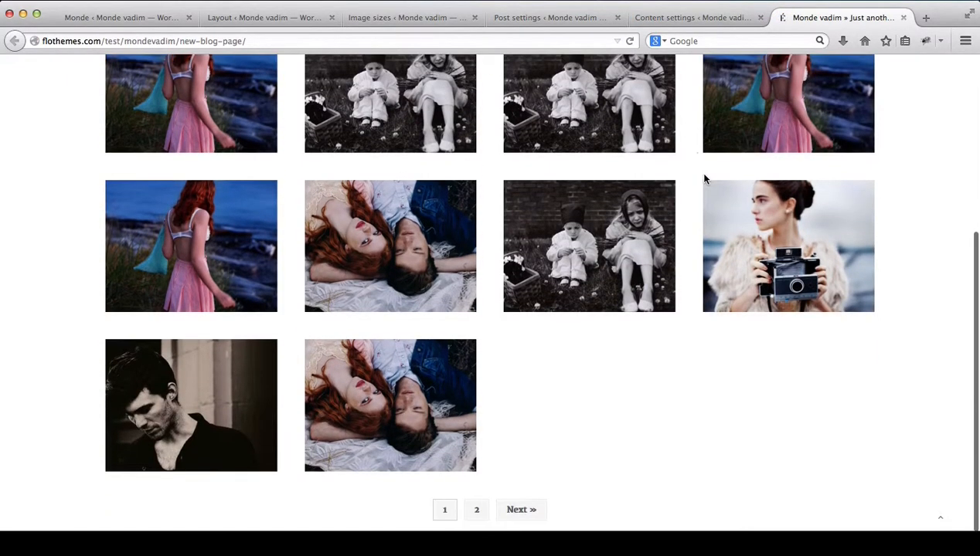
scroll(566, 255, up, 5)
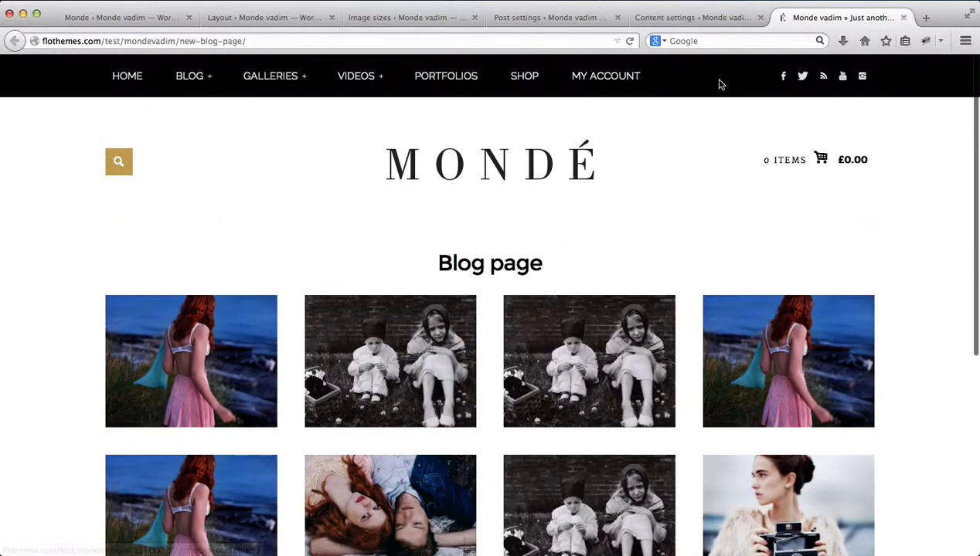
- Review the blog listing, archive listing and grid/thumbnail options in the theme's Content settings and close their browser tab
click(720, 18)
scroll(604, 314, down, 3)
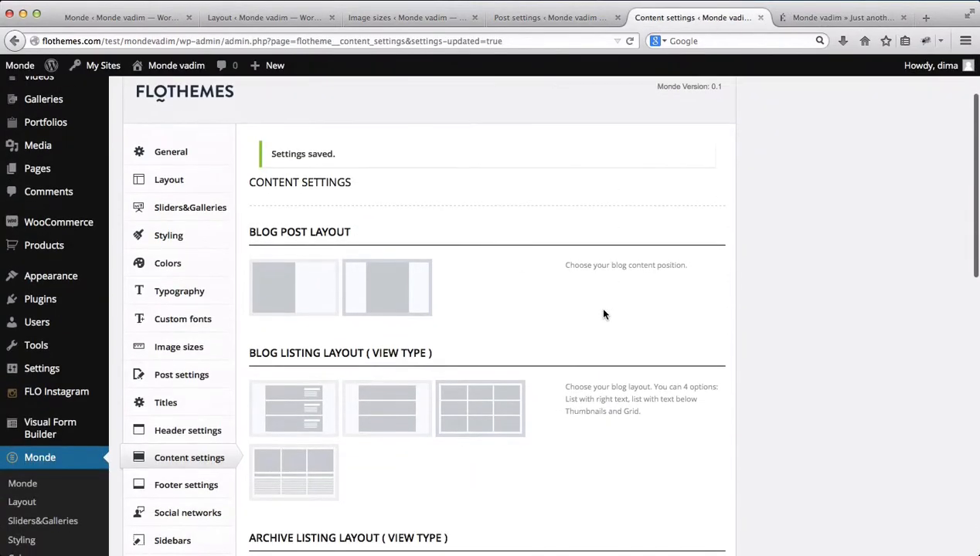
scroll(604, 314, down, 1)
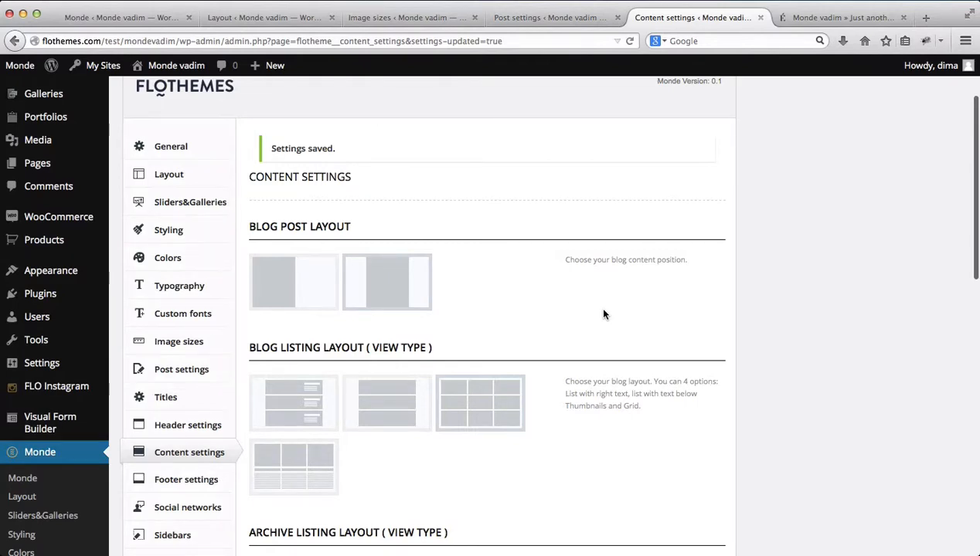
scroll(604, 313, down, 3)
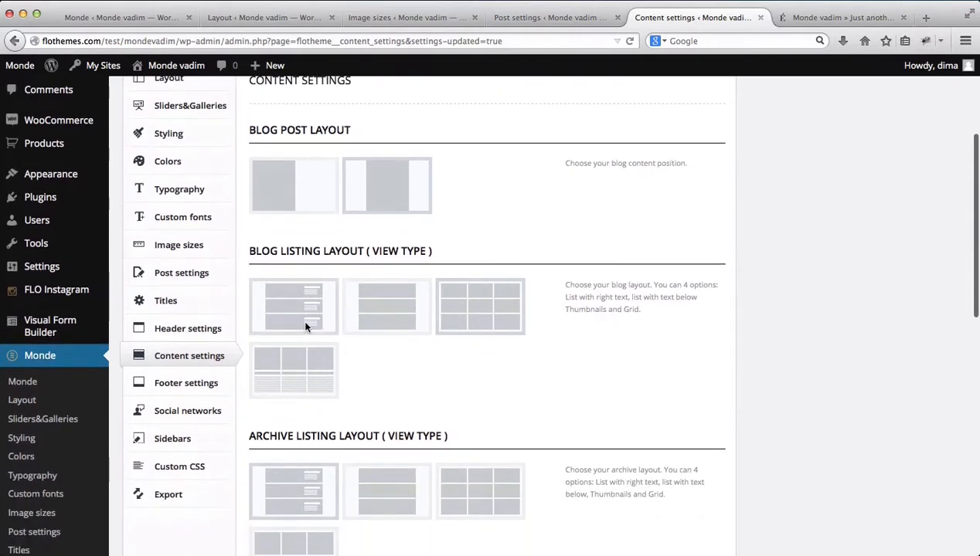
scroll(438, 315, up, 1)
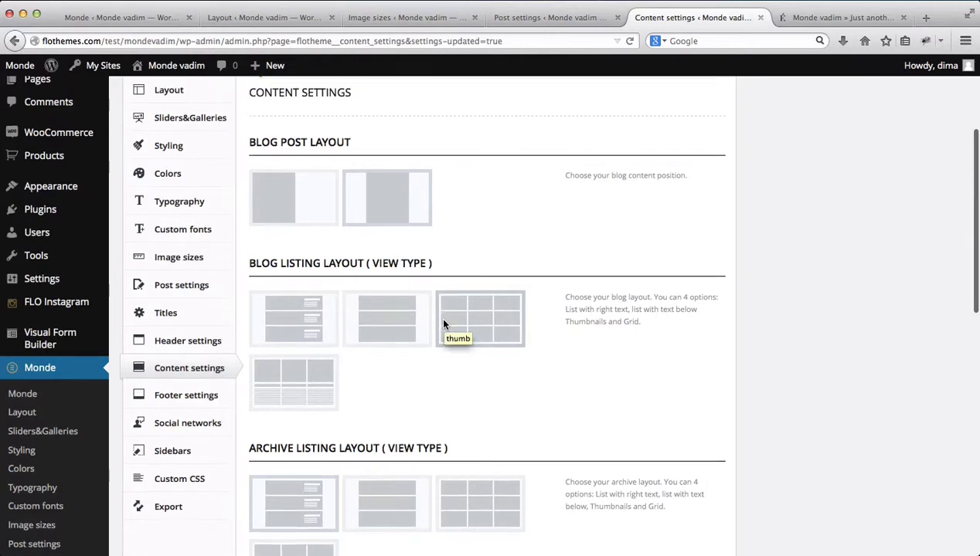
scroll(290, 214, down, 7)
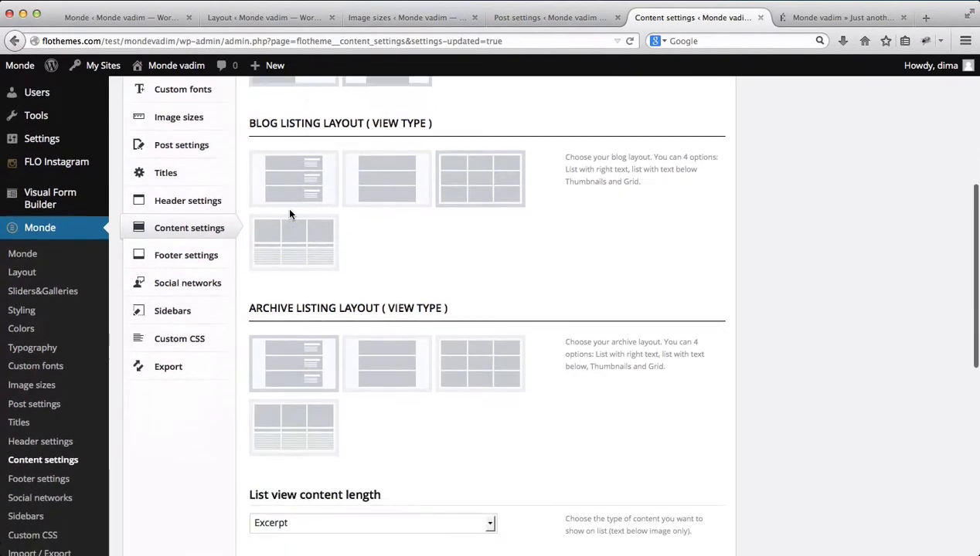
scroll(356, 290, down, 4)
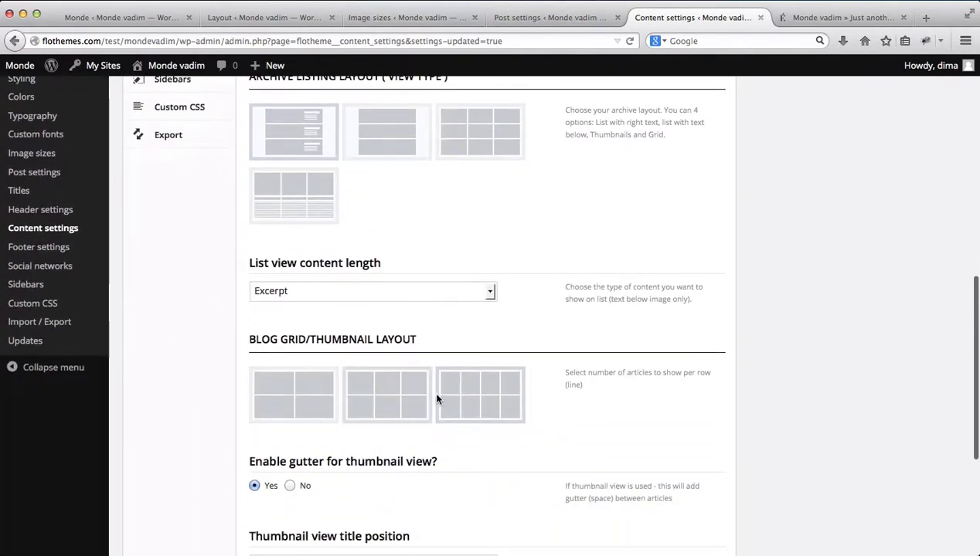
scroll(444, 400, down, 3)
scroll(444, 402, down, 2)
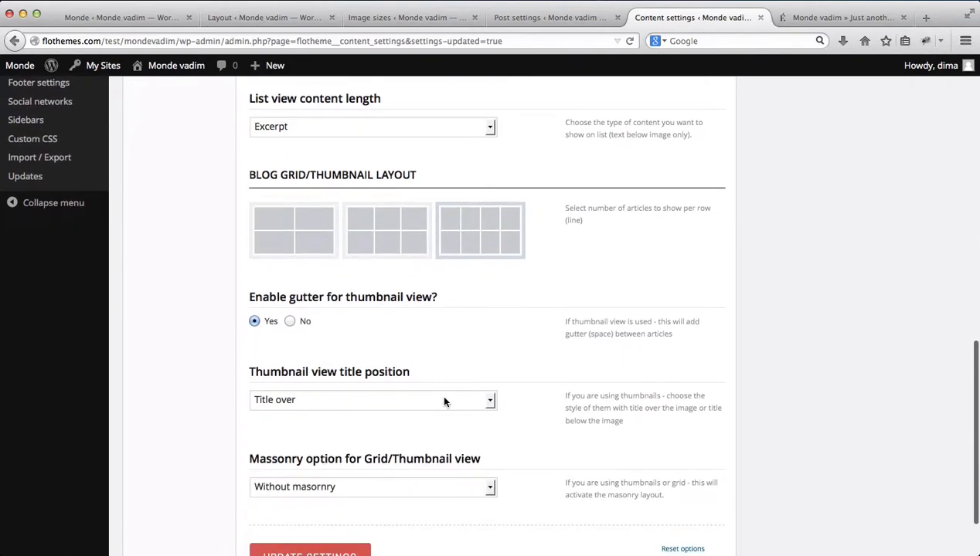
scroll(445, 401, down, 2)
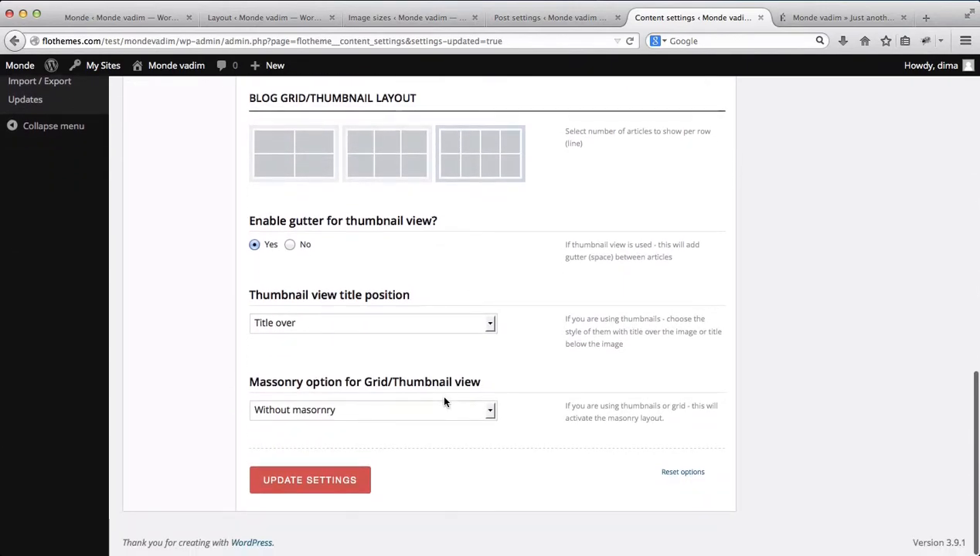
scroll(444, 401, up, 20)
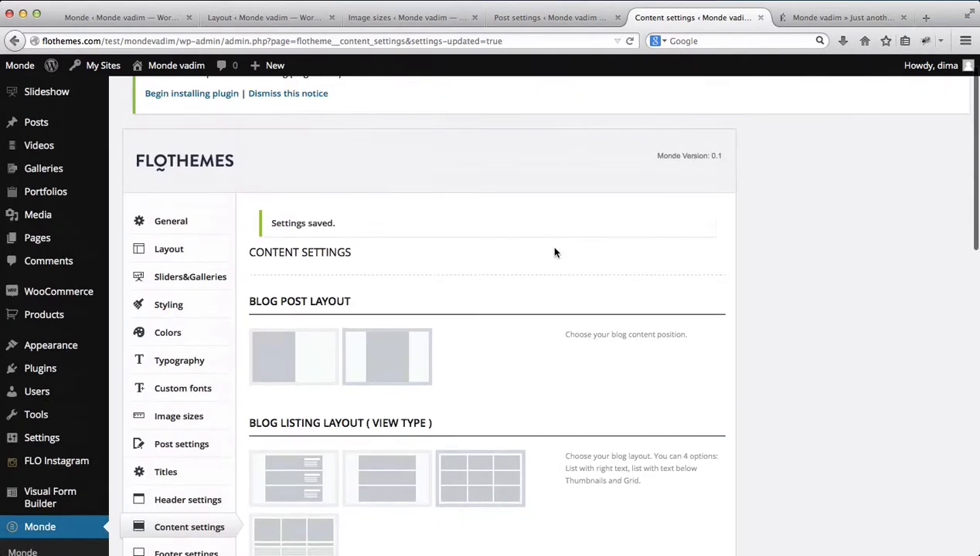
click(760, 17)
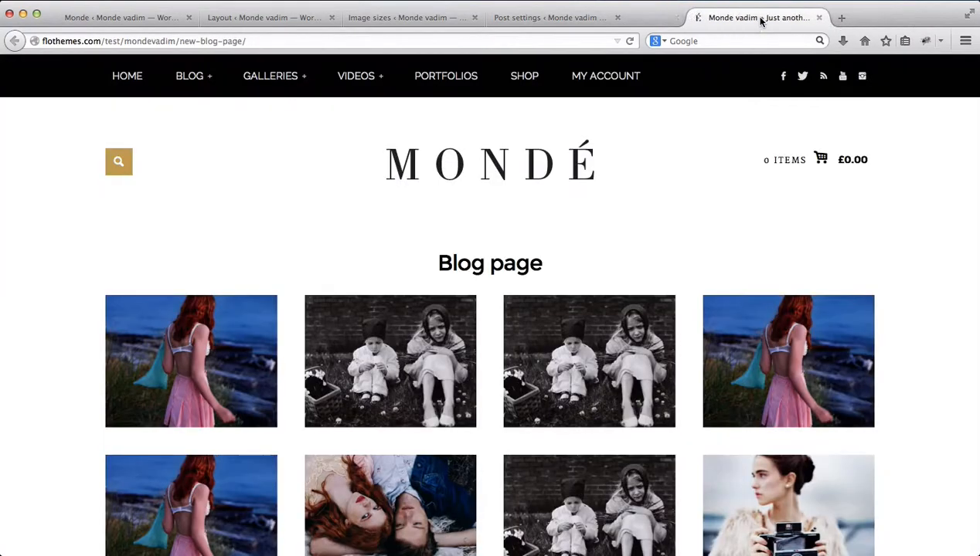
- Look over the general posts options in the theme's Post settings and close their browser tab
click(538, 15)
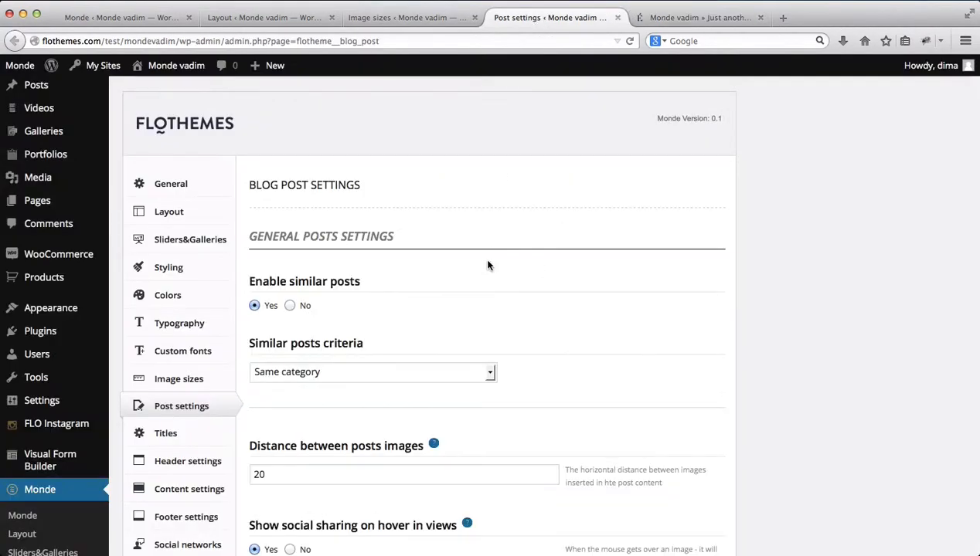
scroll(487, 264, down, 4)
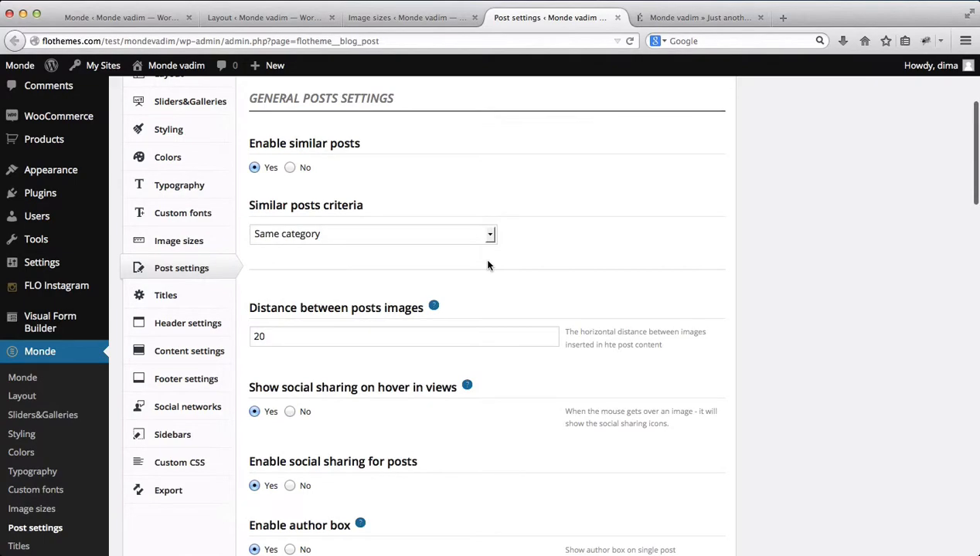
click(650, 25)
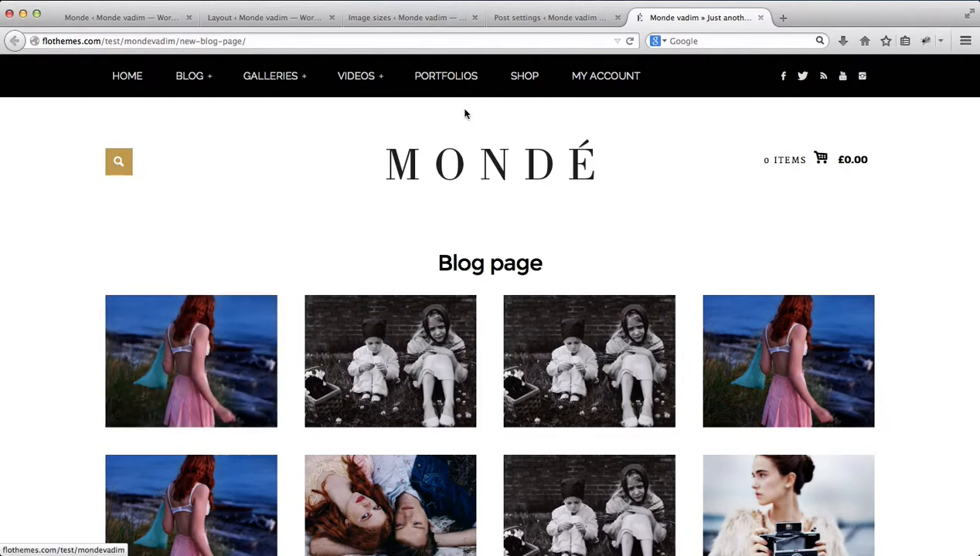
click(514, 17)
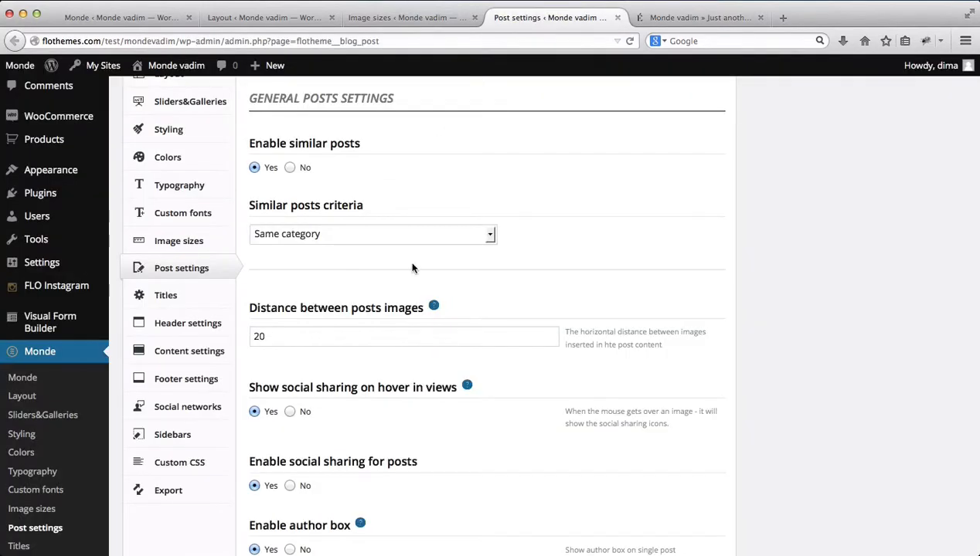
scroll(412, 268, down, 8)
scroll(412, 268, up, 13)
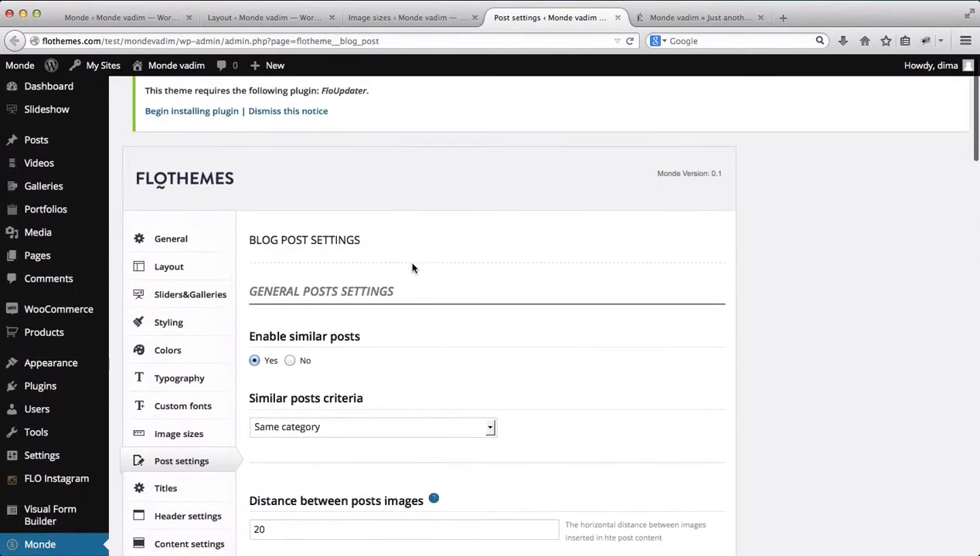
key(super+w)
- Examine the post-format, list-view and grid/thumb-view image dimensions in the Image sizes settings and close their browser tab
scroll(372, 227, down, 3)
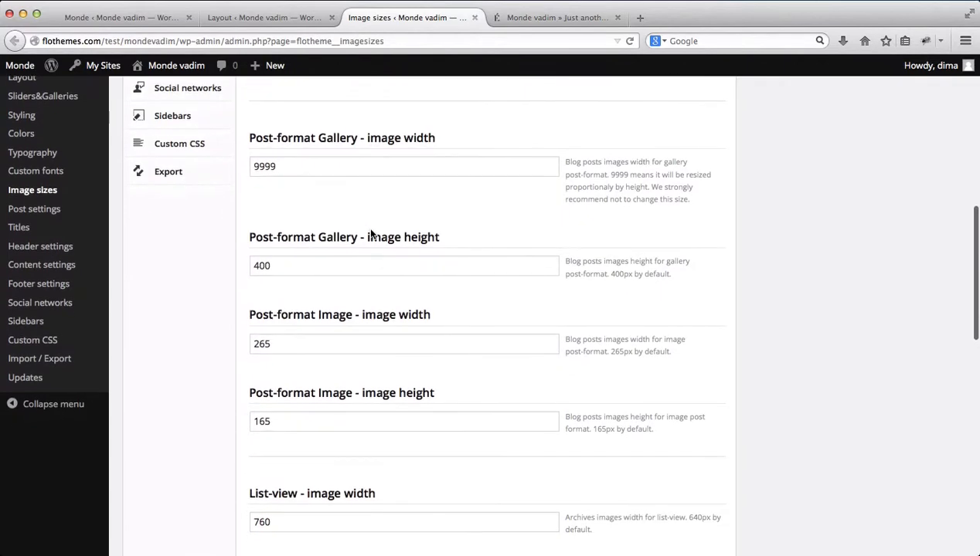
scroll(370, 229, down, 4)
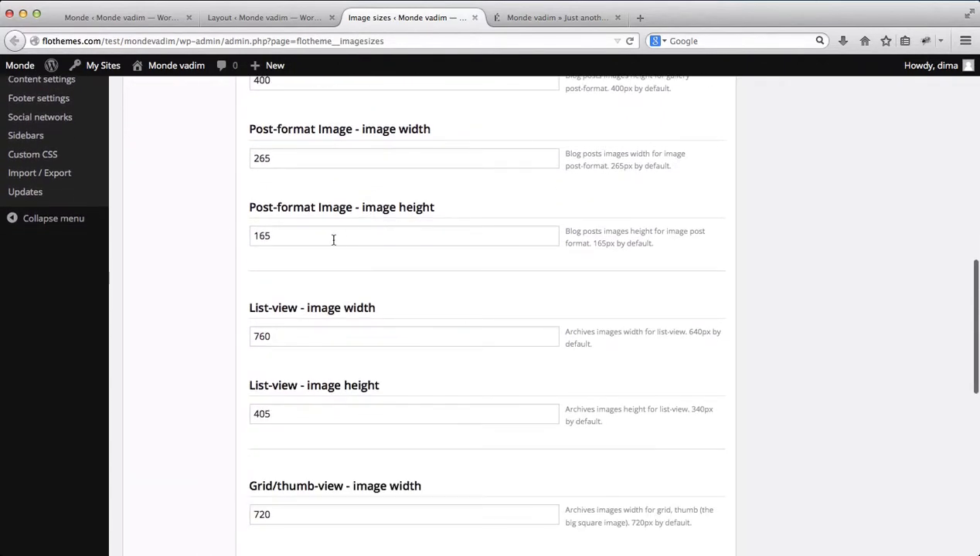
scroll(319, 332, down, 1)
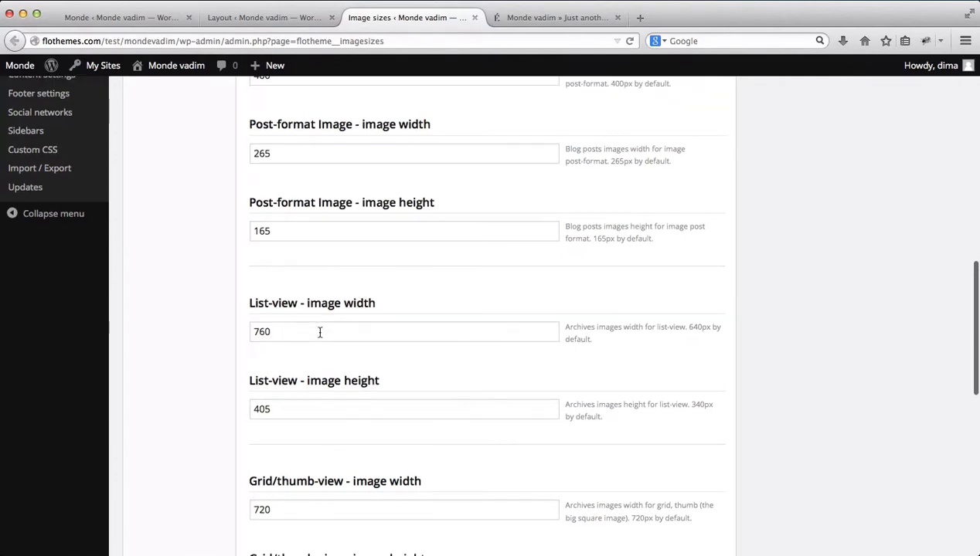
scroll(310, 382, down, 2)
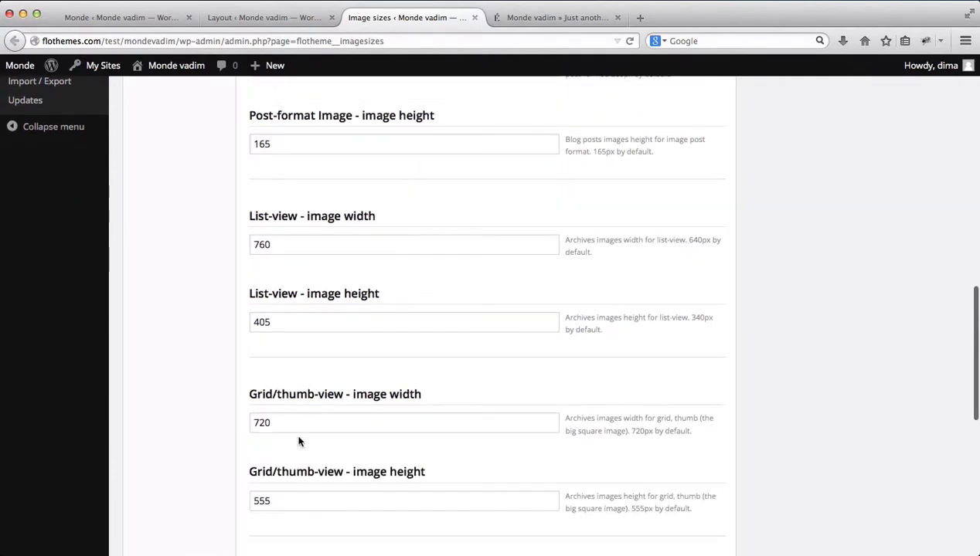
scroll(299, 442, down, 2)
scroll(300, 442, down, 1)
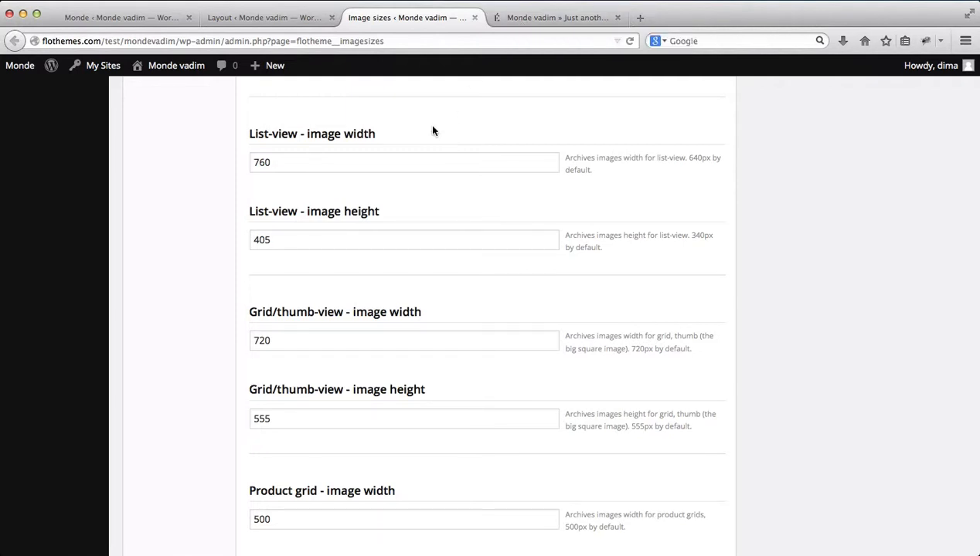
click(473, 18)
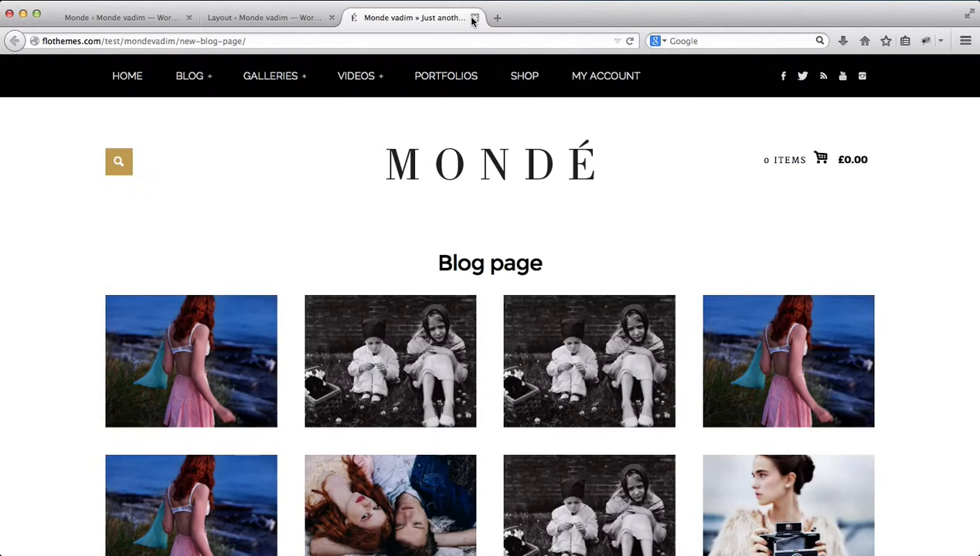
- Set the Blog page layout to Right sidebar in the theme's Layout settings and update the settings
click(288, 20)
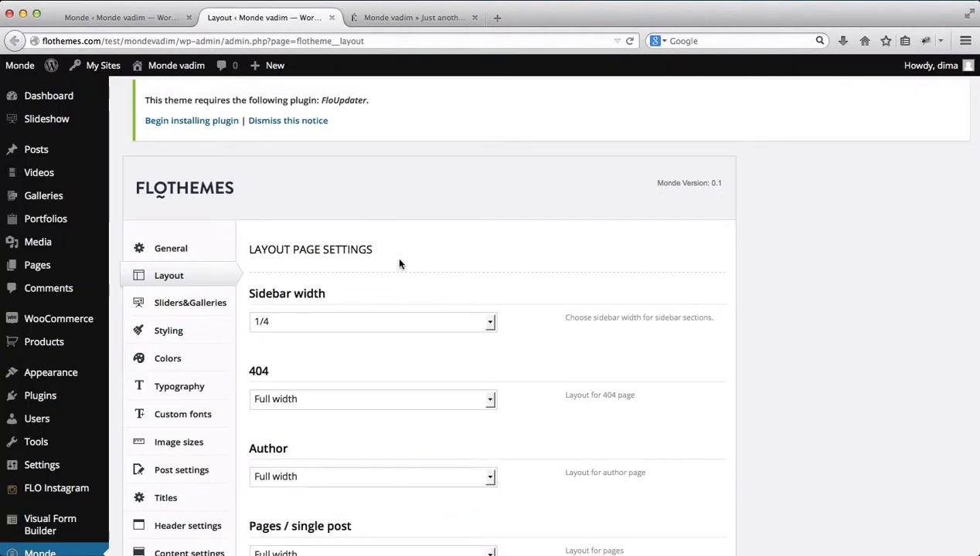
scroll(400, 264, down, 1)
scroll(399, 264, down, 10)
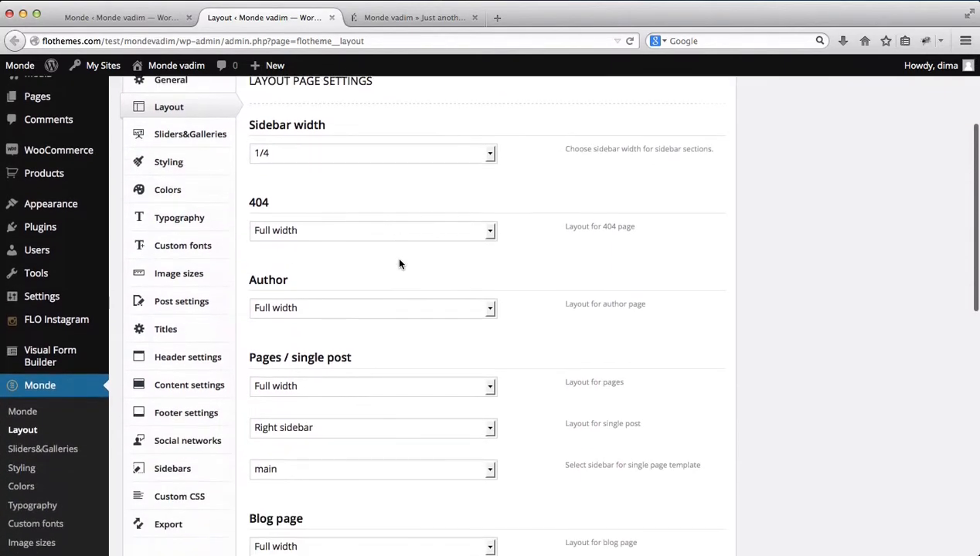
scroll(399, 264, down, 3)
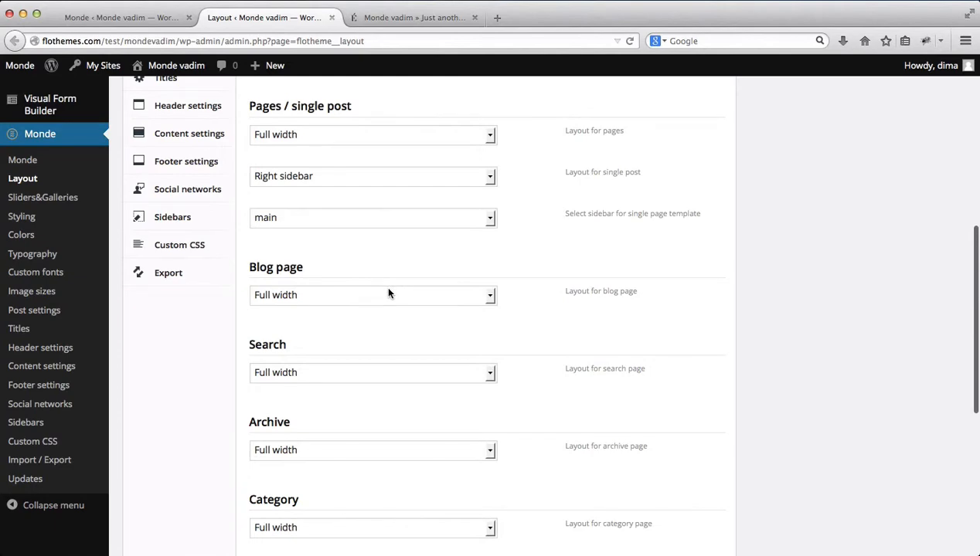
triple_click(256, 270)
click(332, 298)
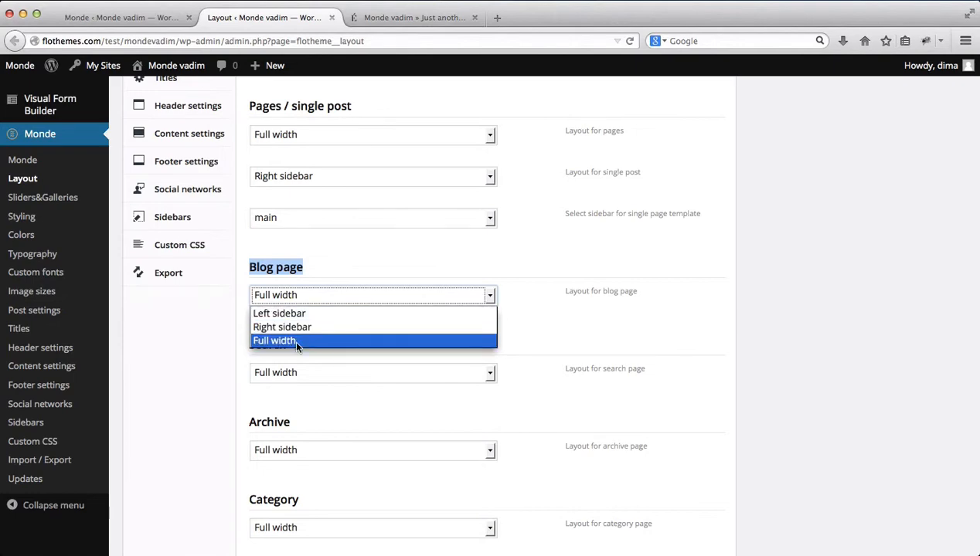
click(359, 328)
scroll(568, 367, down, 10)
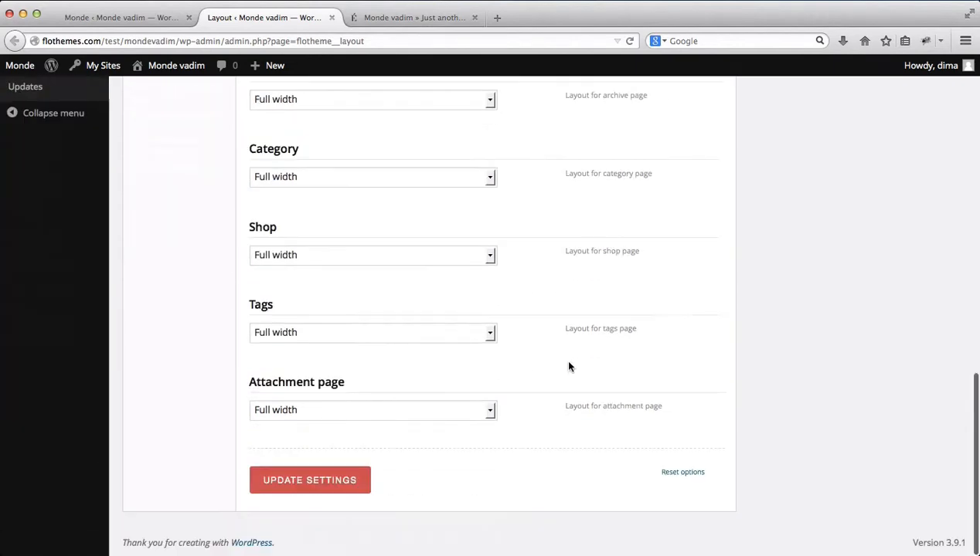
click(338, 484)
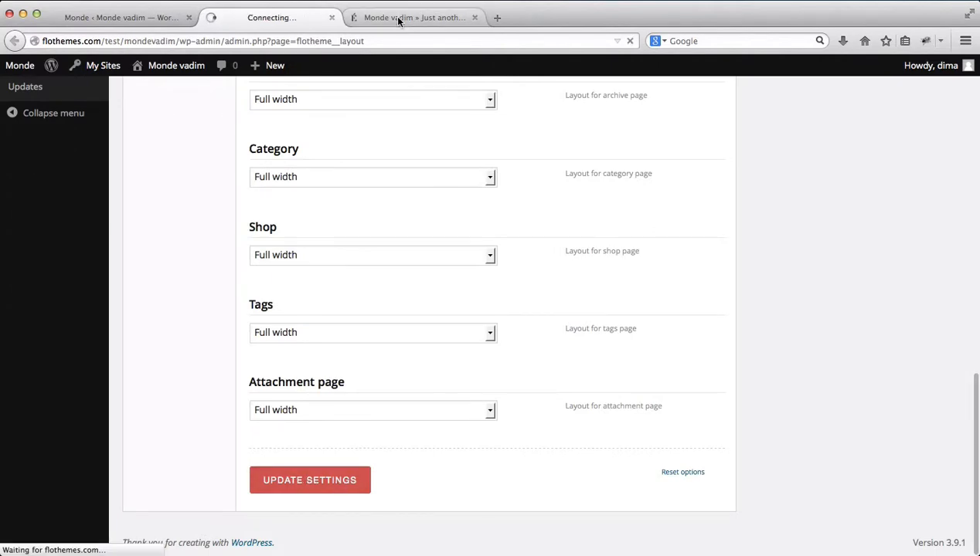
- Reload the blog page and examine the sidebar beside the thumbnail listing
click(398, 17)
key(super+r)
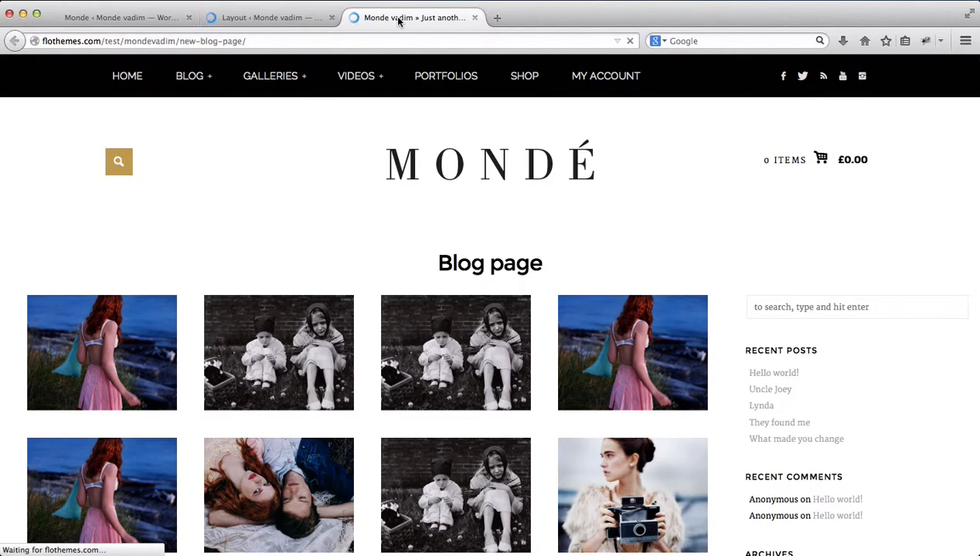
scroll(800, 258, down, 10)
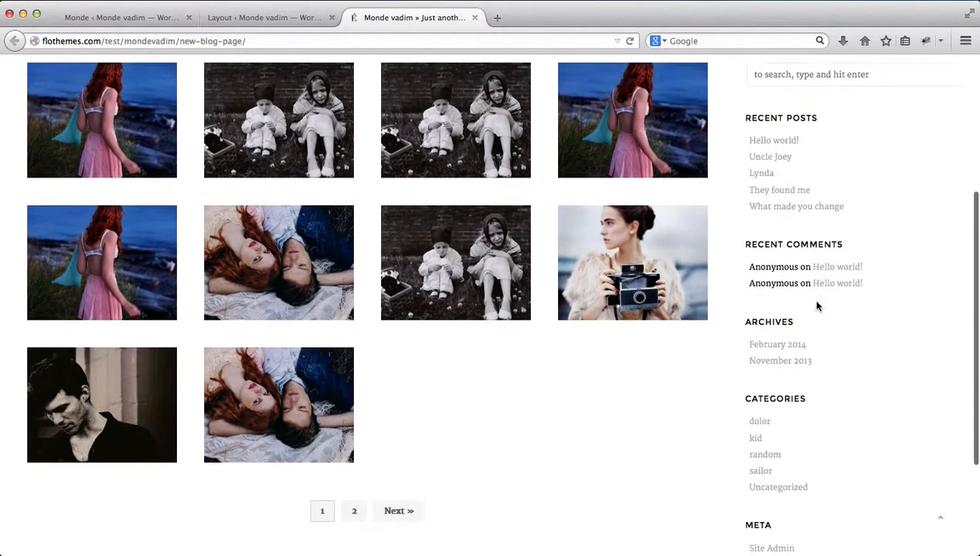
scroll(817, 302, up, 10)
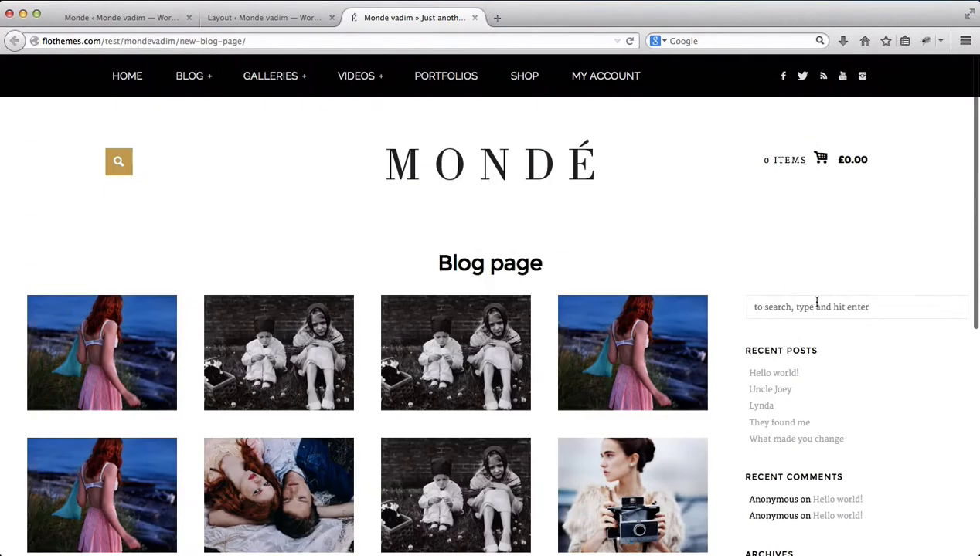
- Return to the theme's Layout settings and review the sidebar width and the page, single post and blog page layouts
click(260, 17)
scroll(394, 282, down, 5)
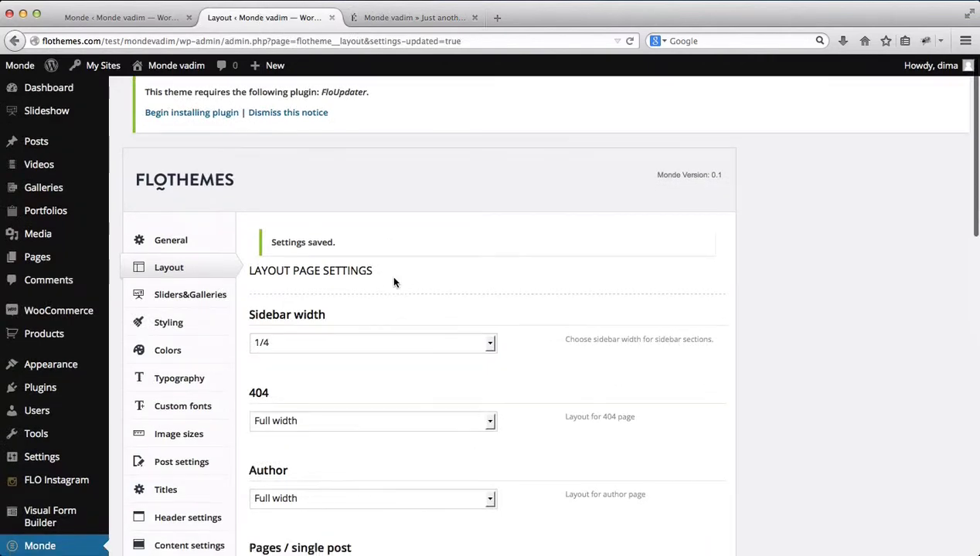
scroll(393, 282, down, 2)
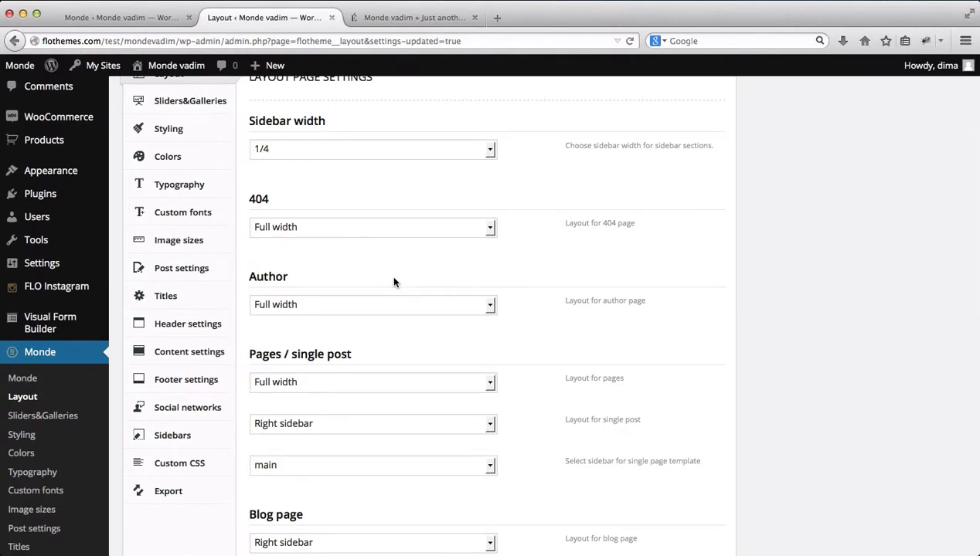
scroll(393, 282, down, 1)
scroll(358, 326, down, 1)
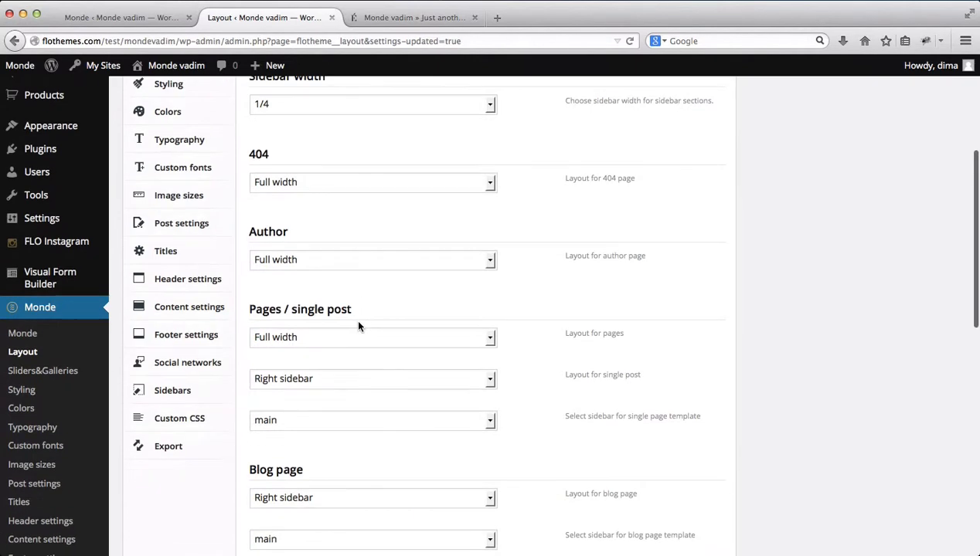
scroll(65, 310, up, 3)
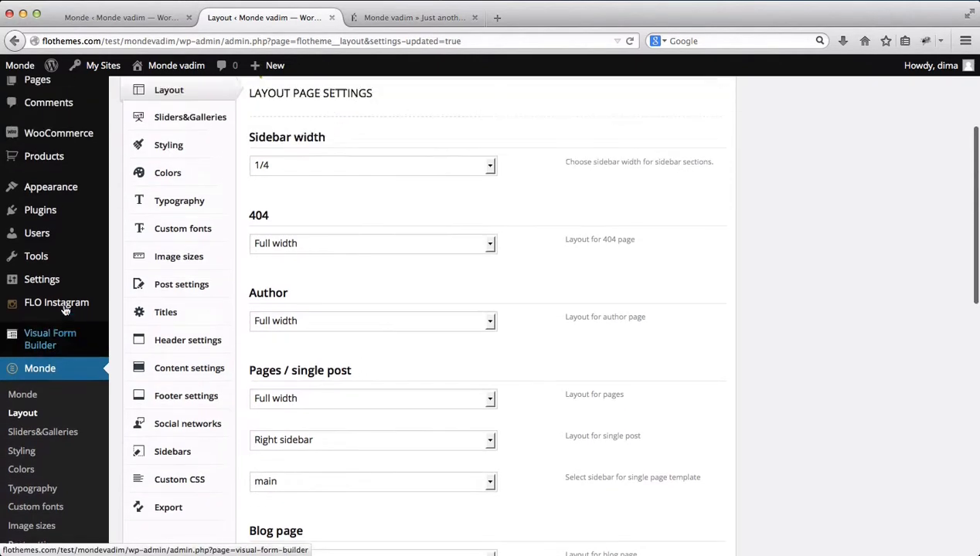